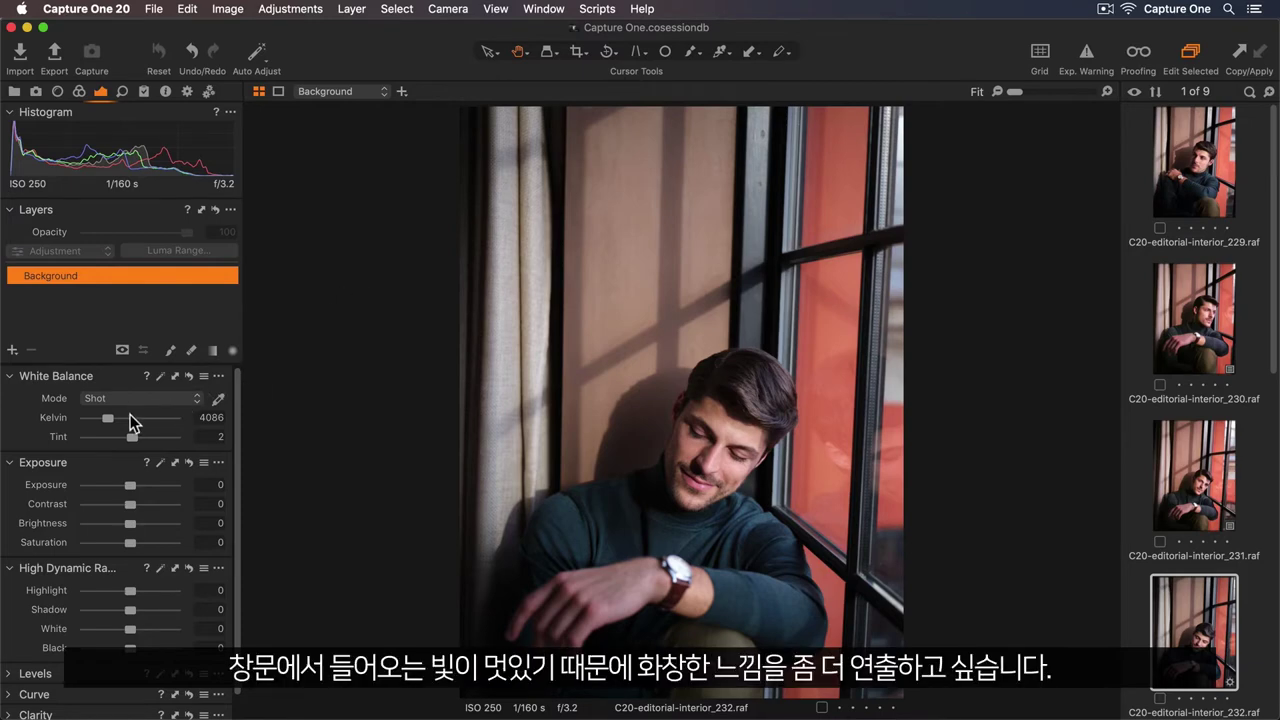
Step: Set white balance to 4570 K, HDR Shadow to 25 and Exposure to -0.49
{"action": "left_click_drag", "start_coordinate": [106, 417], "coordinate": [109, 416]}
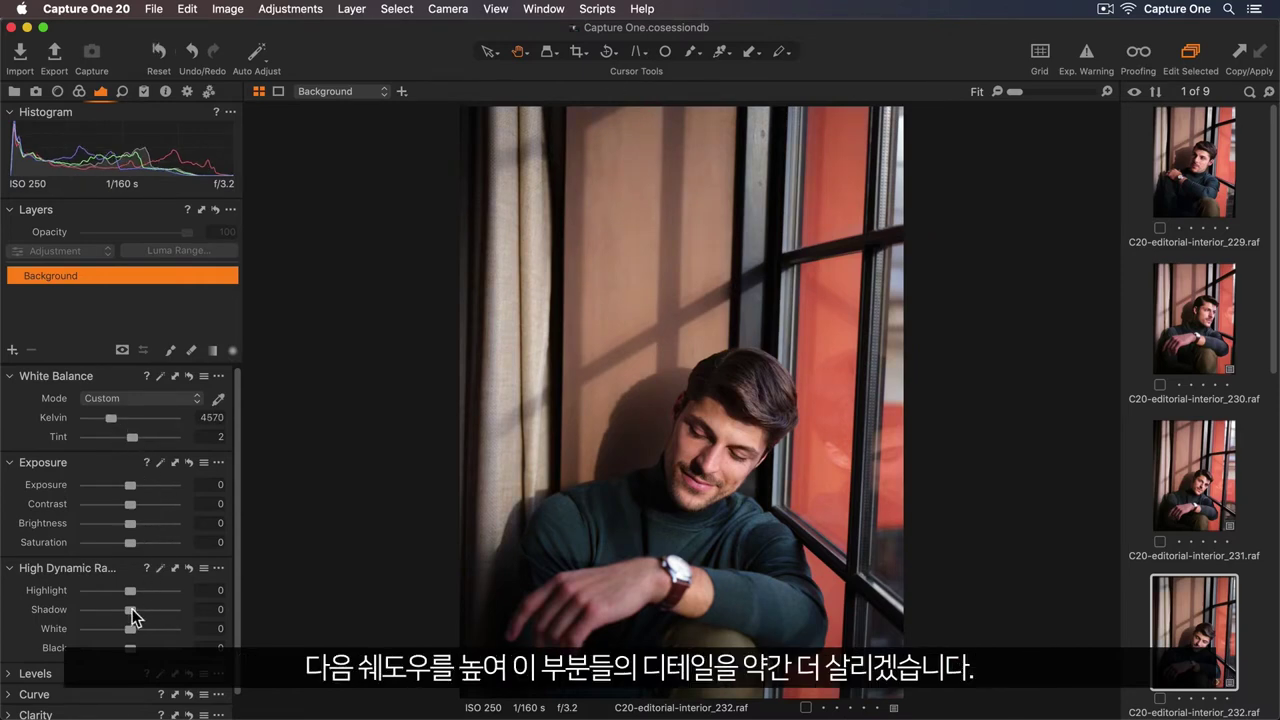
{"action": "left_click_drag", "start_coordinate": [133, 609], "coordinate": [145, 609]}
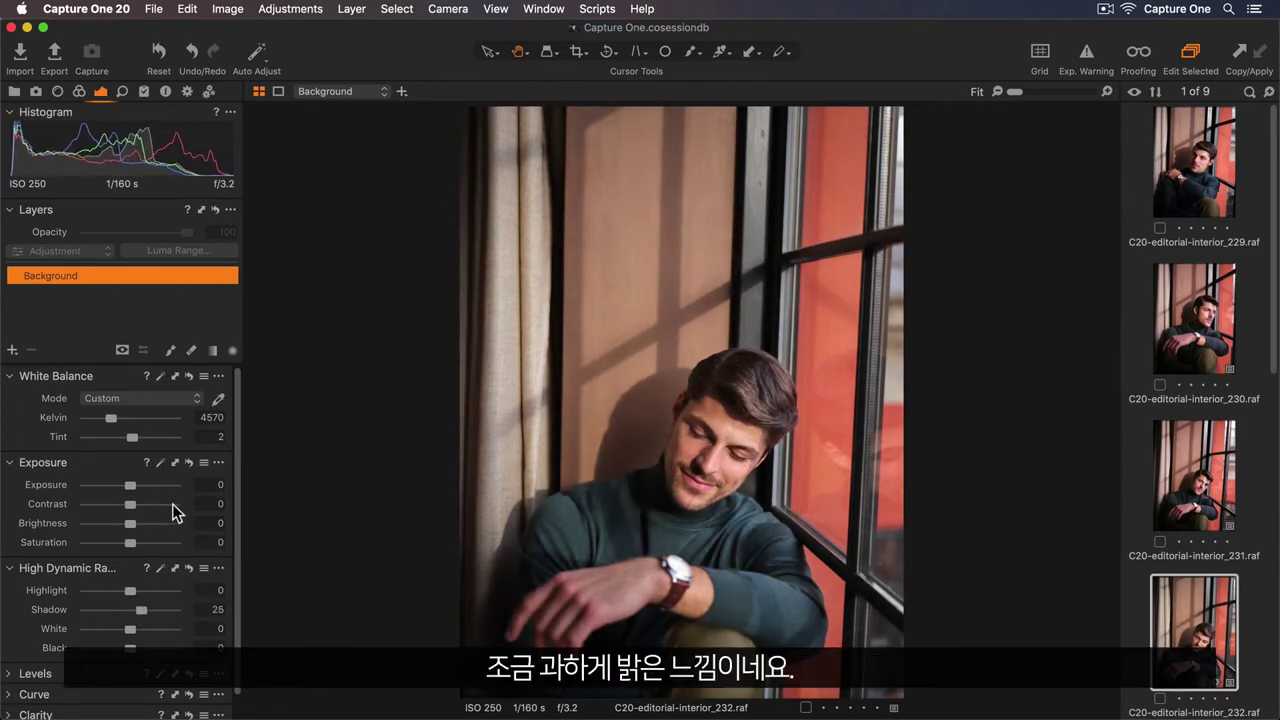
{"action": "left_click_drag", "start_coordinate": [134, 483], "coordinate": [127, 483]}
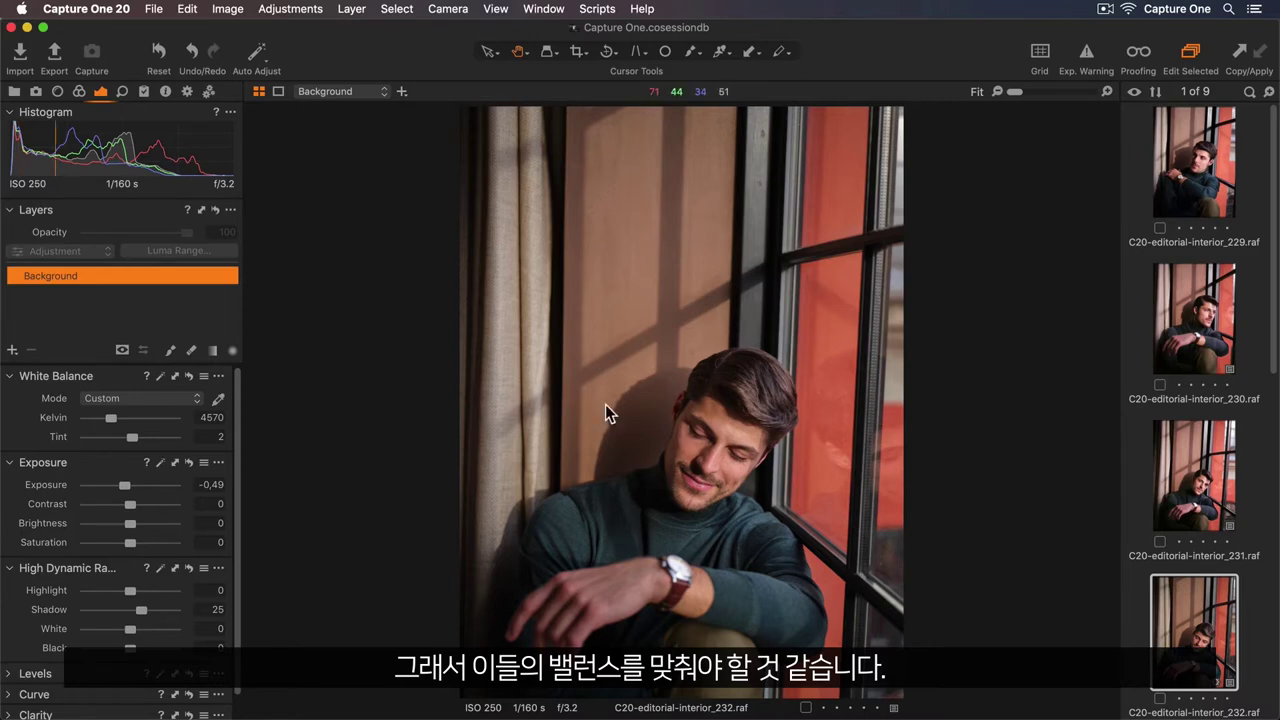
Step: Add a new layer named 'Skin tone' above Background and zoom the photo to 25%
{"action": "left_click", "coordinate": [79, 92]}
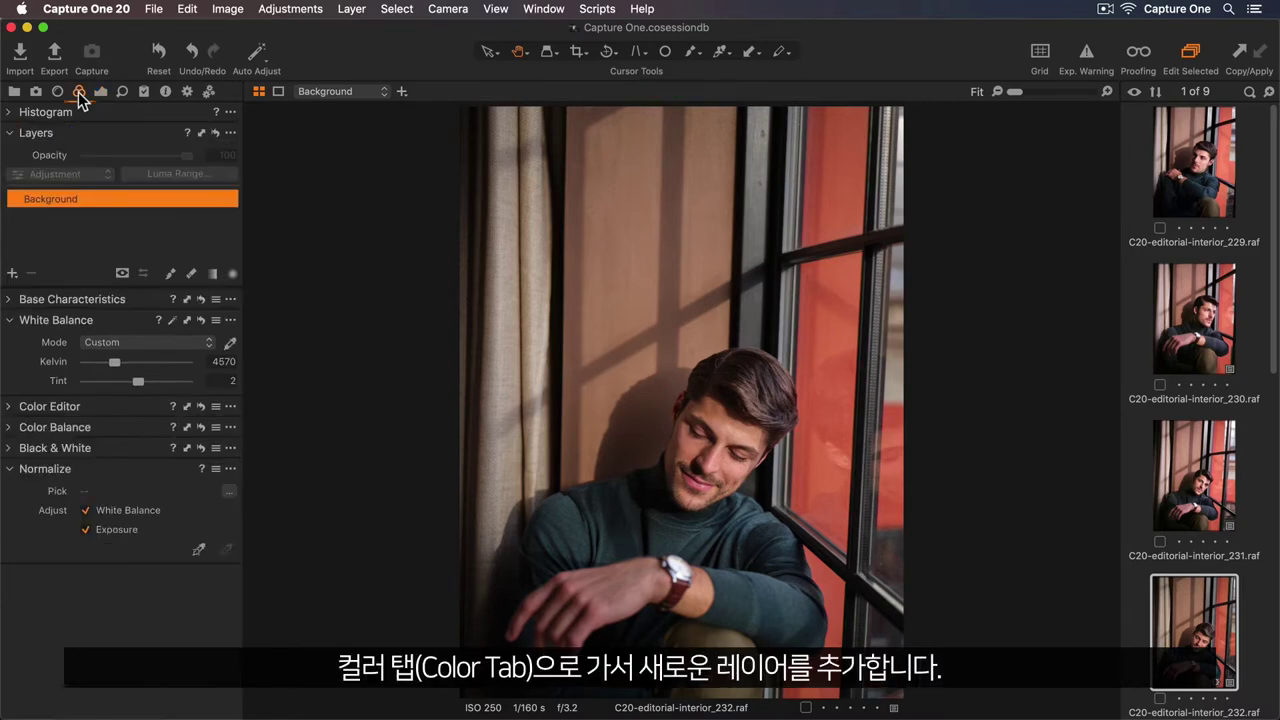
{"action": "left_click", "coordinate": [12, 273]}
{"action": "double_click", "coordinate": [73, 197]}
{"action": "type", "text": "Skin tone"}
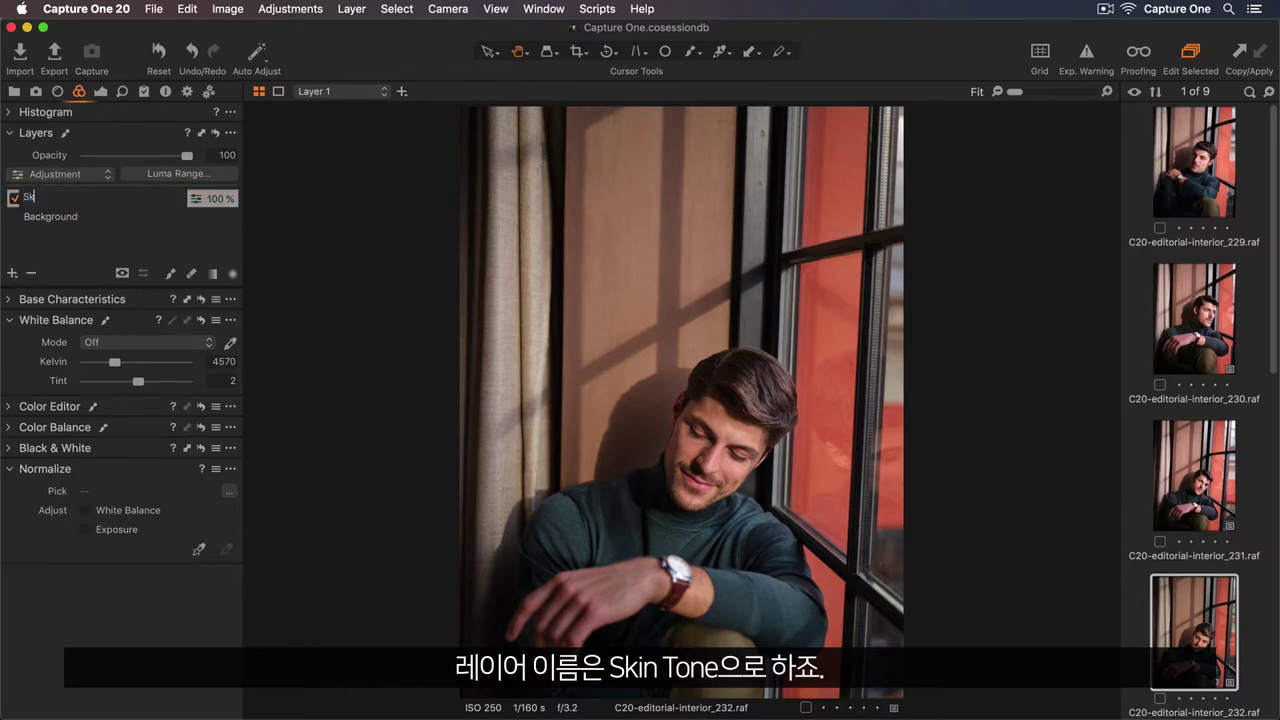
{"action": "key", "text": "Return"}
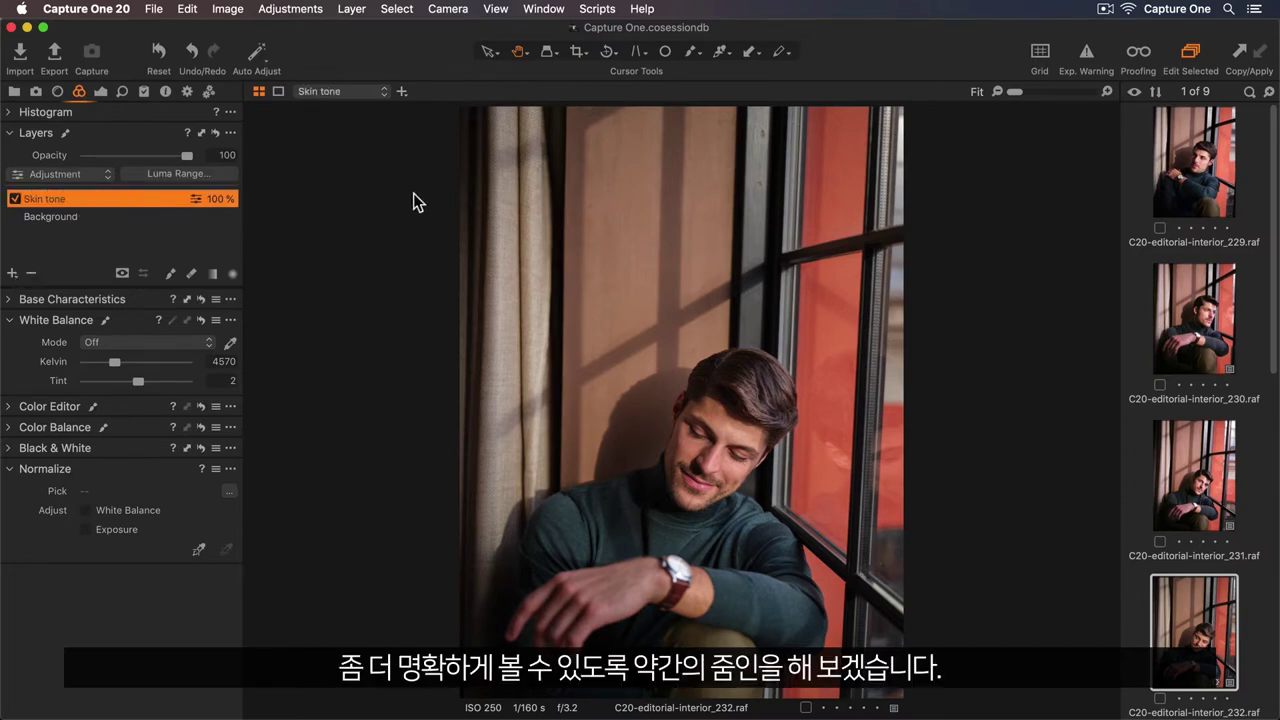
{"action": "left_click_drag", "start_coordinate": [1013, 92], "coordinate": [1021, 88]}
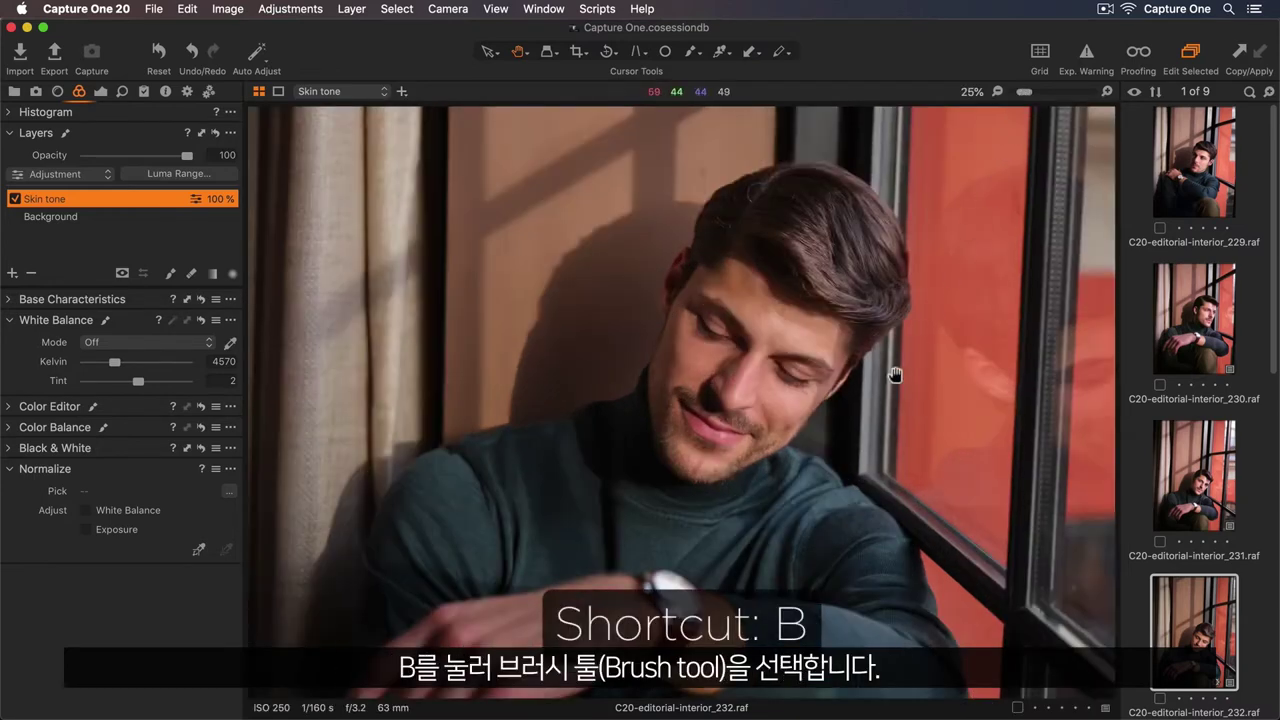
Step: Brush the Skin tone mask over forehead, eyes, cheeks, beard and chin, shrinking the brush midway
{"action": "key", "text": "b"}
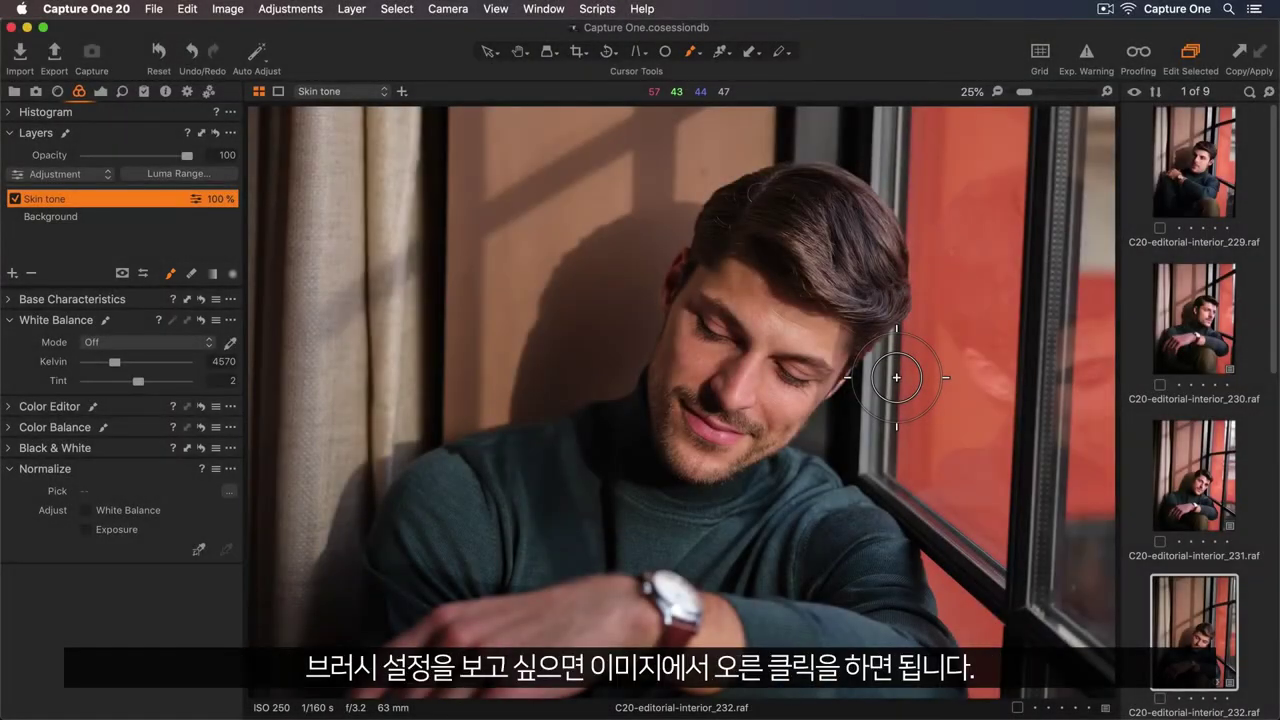
{"action": "right_click", "coordinate": [896, 377]}
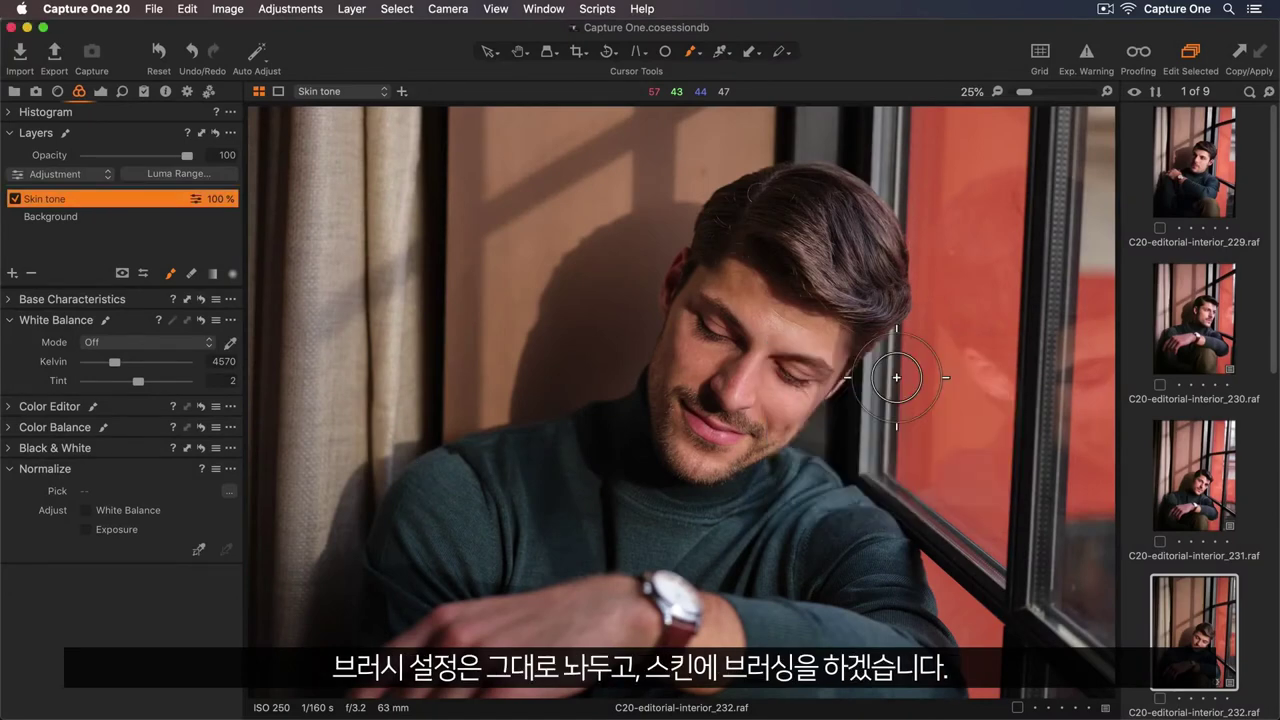
{"action": "left_click", "coordinate": [799, 371]}
{"action": "mouse_move", "coordinate": [799, 371]}
{"action": "left_mouse_down"}
{"action": "mouse_move", "coordinate": [821, 339]}
{"action": "mouse_move", "coordinate": [733, 285]}
{"action": "mouse_move", "coordinate": [711, 296]}
{"action": "mouse_move", "coordinate": [678, 371]}
{"action": "mouse_move", "coordinate": [690, 453]}
{"action": "left_mouse_up"}
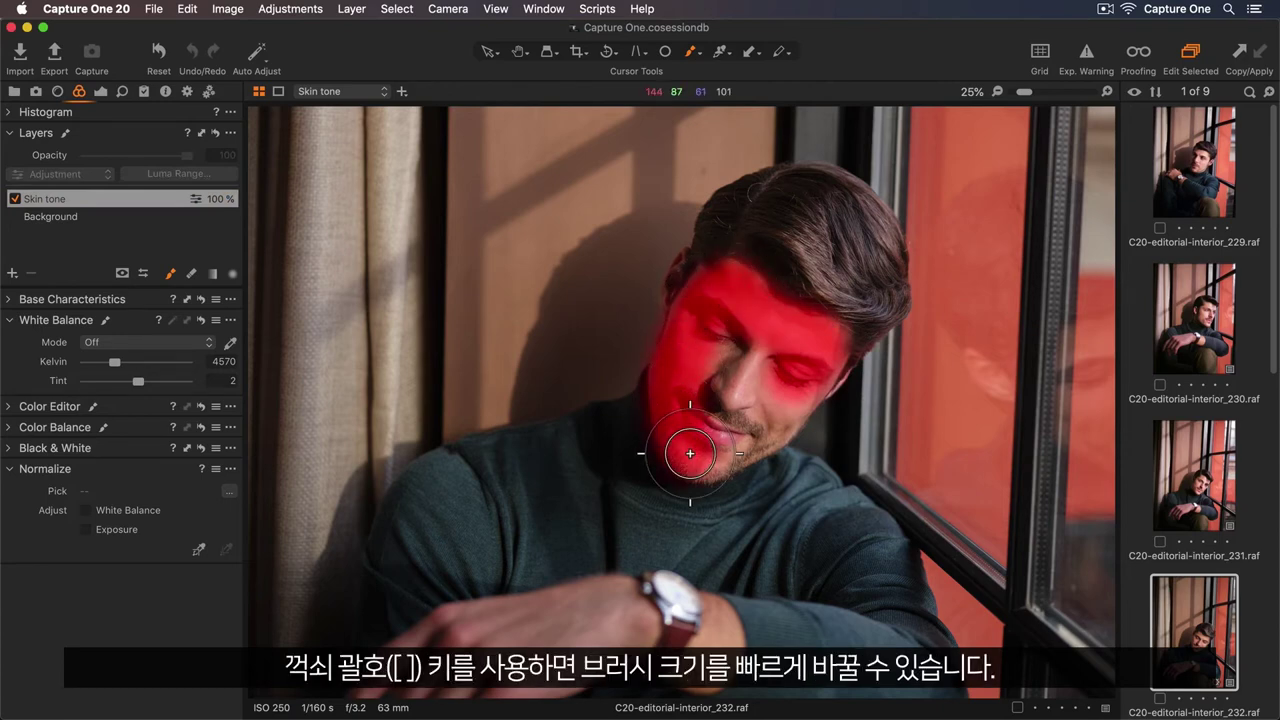
{"action": "key", "text": "bracketleft"}
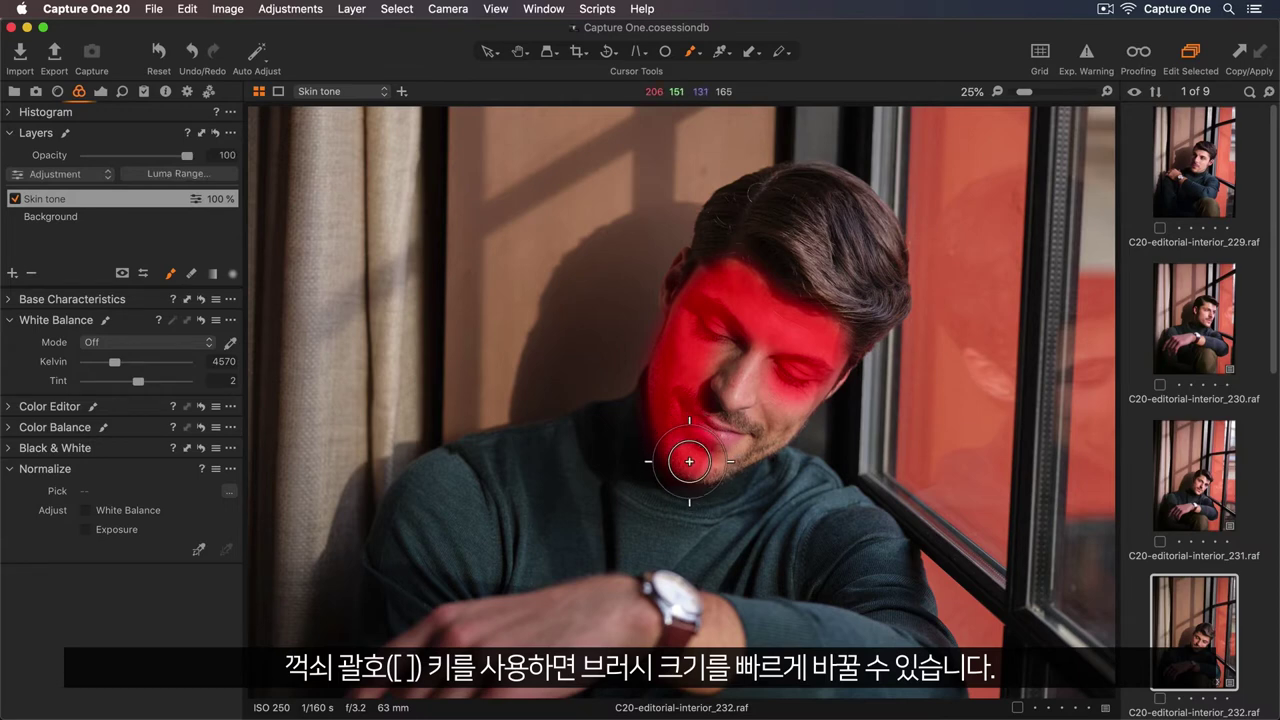
{"action": "mouse_move", "coordinate": [738, 447]}
{"action": "left_mouse_down"}
{"action": "mouse_move", "coordinate": [830, 368]}
{"action": "mouse_move", "coordinate": [775, 400]}
{"action": "mouse_move", "coordinate": [753, 343]}
{"action": "mouse_move", "coordinate": [681, 307]}
{"action": "mouse_move", "coordinate": [692, 260]}
{"action": "left_mouse_up"}
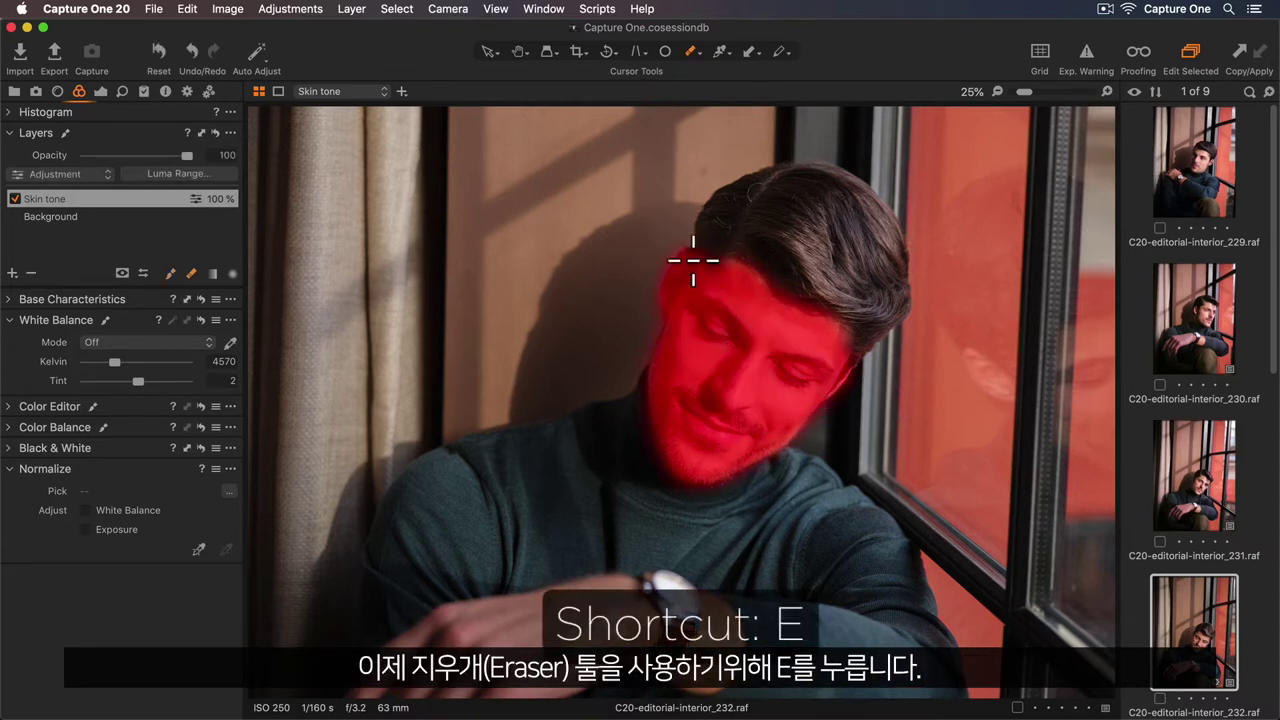
Step: Erase the mask from the lips, then extend it over the hand and wrist
{"action": "key", "text": "e"}
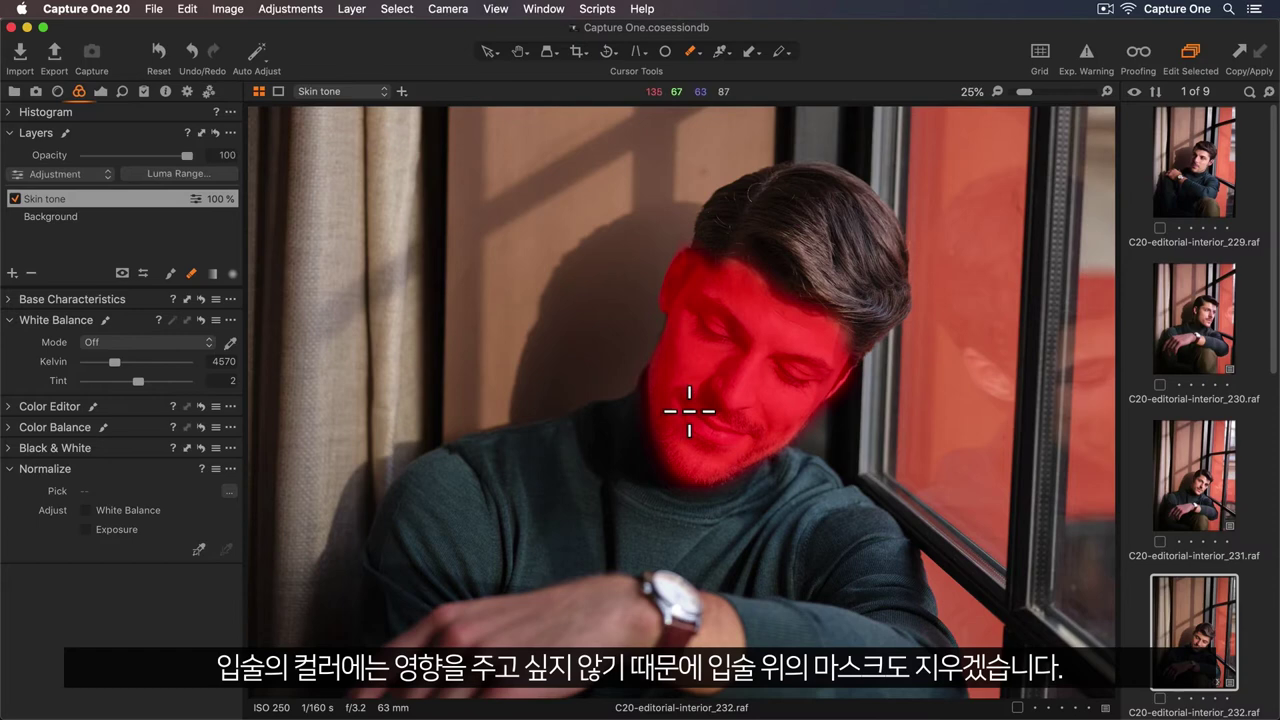
{"action": "mouse_move", "coordinate": [689, 409]}
{"action": "left_mouse_down"}
{"action": "mouse_move", "coordinate": [740, 436]}
{"action": "mouse_move", "coordinate": [684, 405]}
{"action": "mouse_move", "coordinate": [741, 437]}
{"action": "left_mouse_up"}
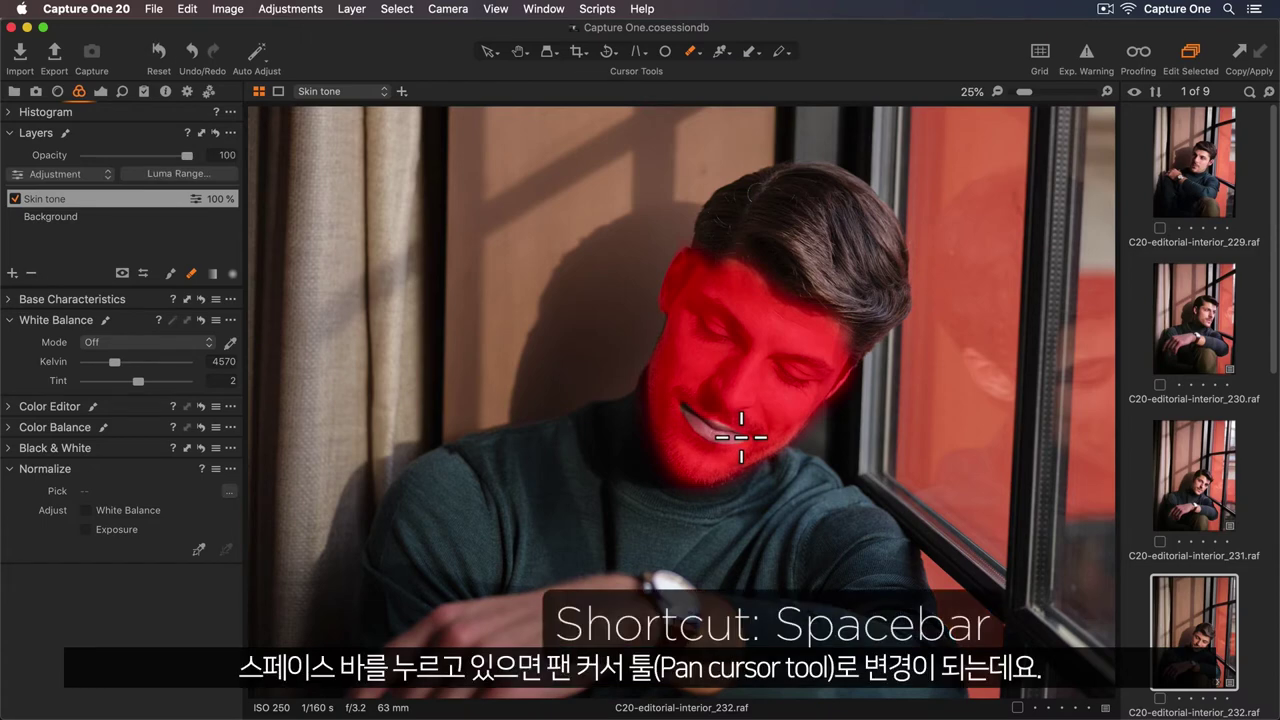
{"action": "key", "text": "space"}
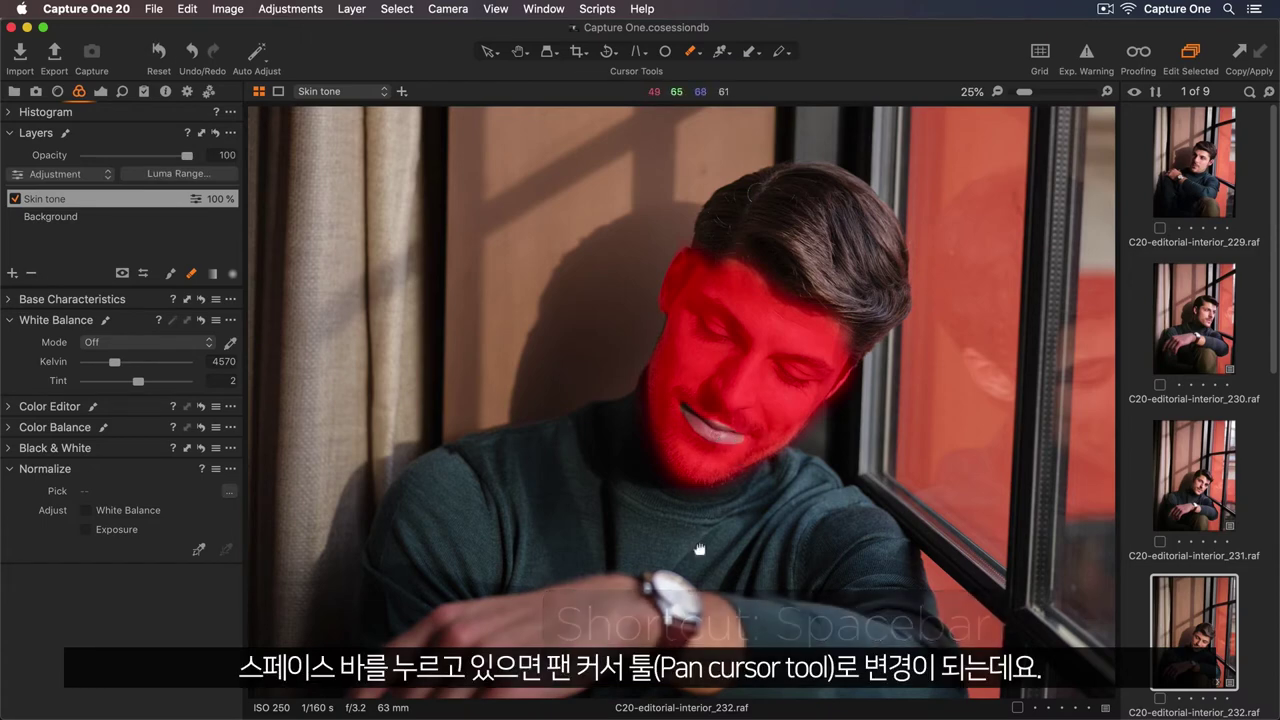
{"action": "mouse_move", "coordinate": [700, 540]}
{"action": "left_mouse_down"}
{"action": "mouse_move", "coordinate": [744, 456]}
{"action": "mouse_move", "coordinate": [718, 378]}
{"action": "left_mouse_up"}
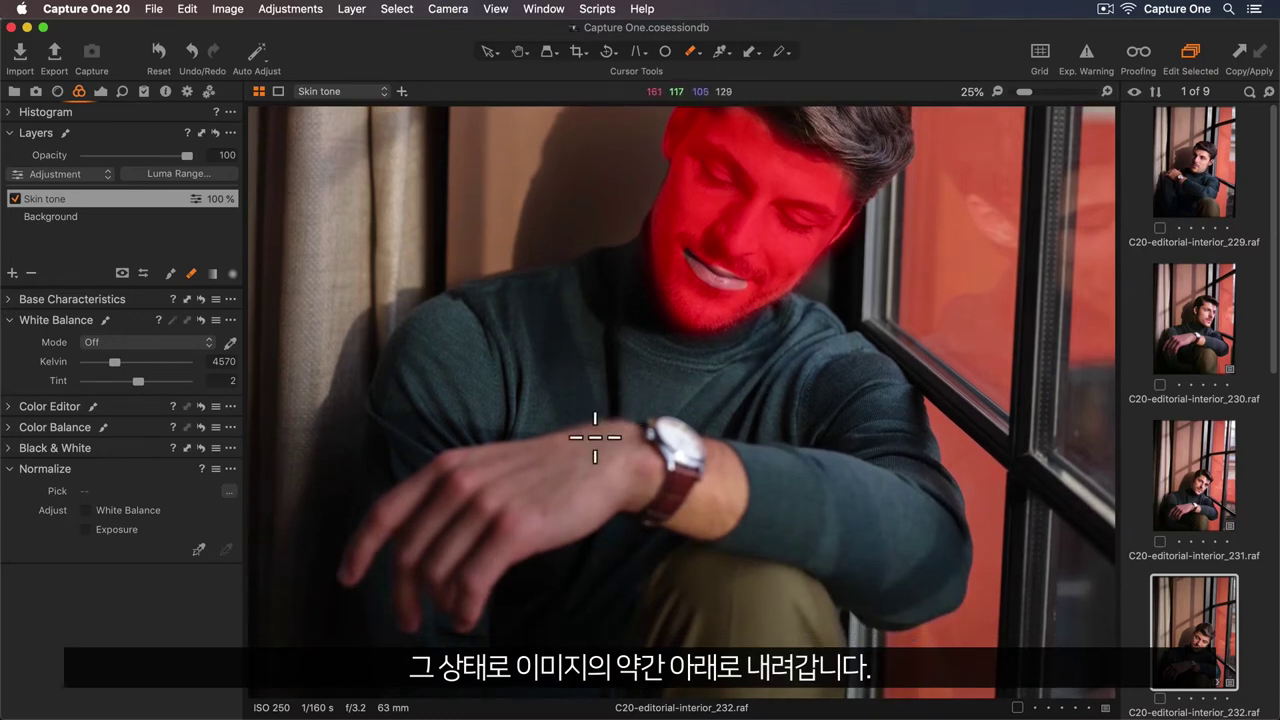
{"action": "mouse_move", "coordinate": [576, 445]}
{"action": "left_mouse_down"}
{"action": "mouse_move", "coordinate": [436, 480]}
{"action": "mouse_move", "coordinate": [400, 503]}
{"action": "mouse_move", "coordinate": [353, 573]}
{"action": "mouse_move", "coordinate": [421, 519]}
{"action": "mouse_move", "coordinate": [406, 619]}
{"action": "mouse_move", "coordinate": [434, 553]}
{"action": "mouse_move", "coordinate": [459, 615]}
{"action": "mouse_move", "coordinate": [479, 574]}
{"action": "mouse_move", "coordinate": [454, 535]}
{"action": "mouse_move", "coordinate": [567, 463]}
{"action": "mouse_move", "coordinate": [500, 530]}
{"action": "mouse_move", "coordinate": [512, 543]}
{"action": "mouse_move", "coordinate": [645, 485]}
{"action": "mouse_move", "coordinate": [644, 456]}
{"action": "mouse_move", "coordinate": [622, 434]}
{"action": "mouse_move", "coordinate": [707, 503]}
{"action": "mouse_move", "coordinate": [722, 457]}
{"action": "mouse_move", "coordinate": [727, 511]}
{"action": "mouse_move", "coordinate": [685, 524]}
{"action": "left_mouse_up"}
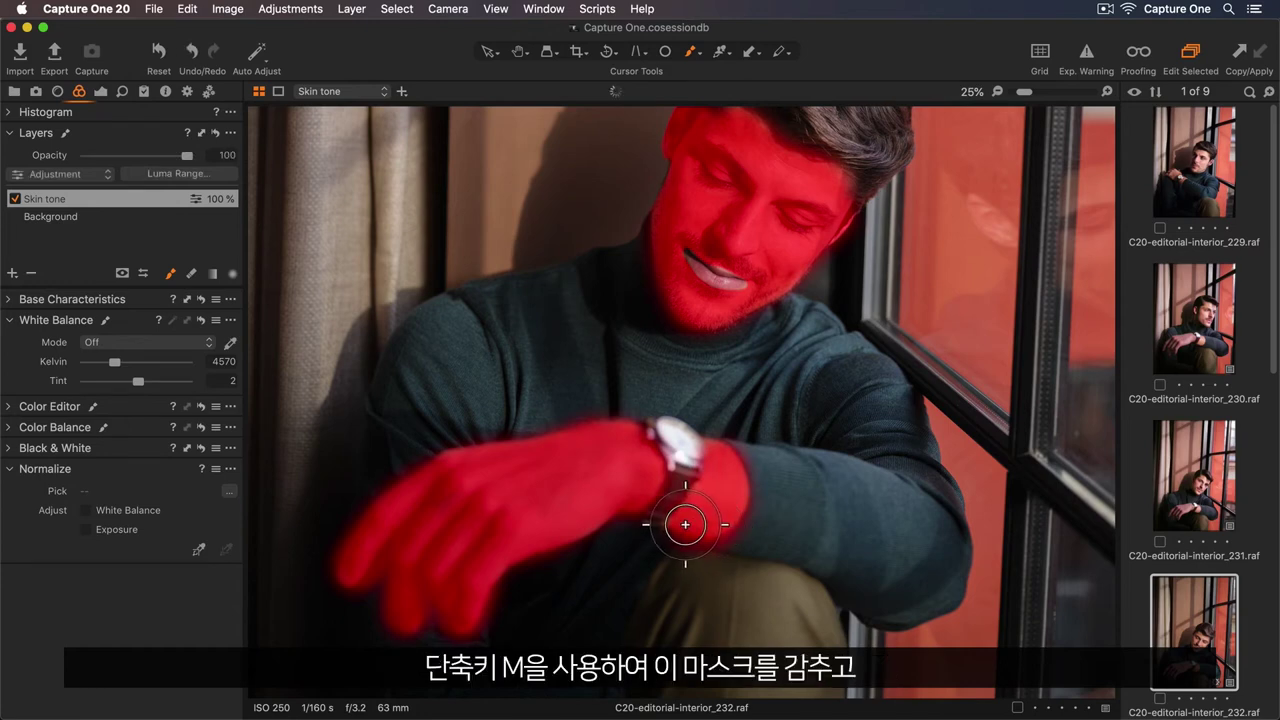
Step: Hide the mask overlay and sample the cheek's skin colour in the Color Editor's Skin Tone tab
{"action": "key", "text": "m"}
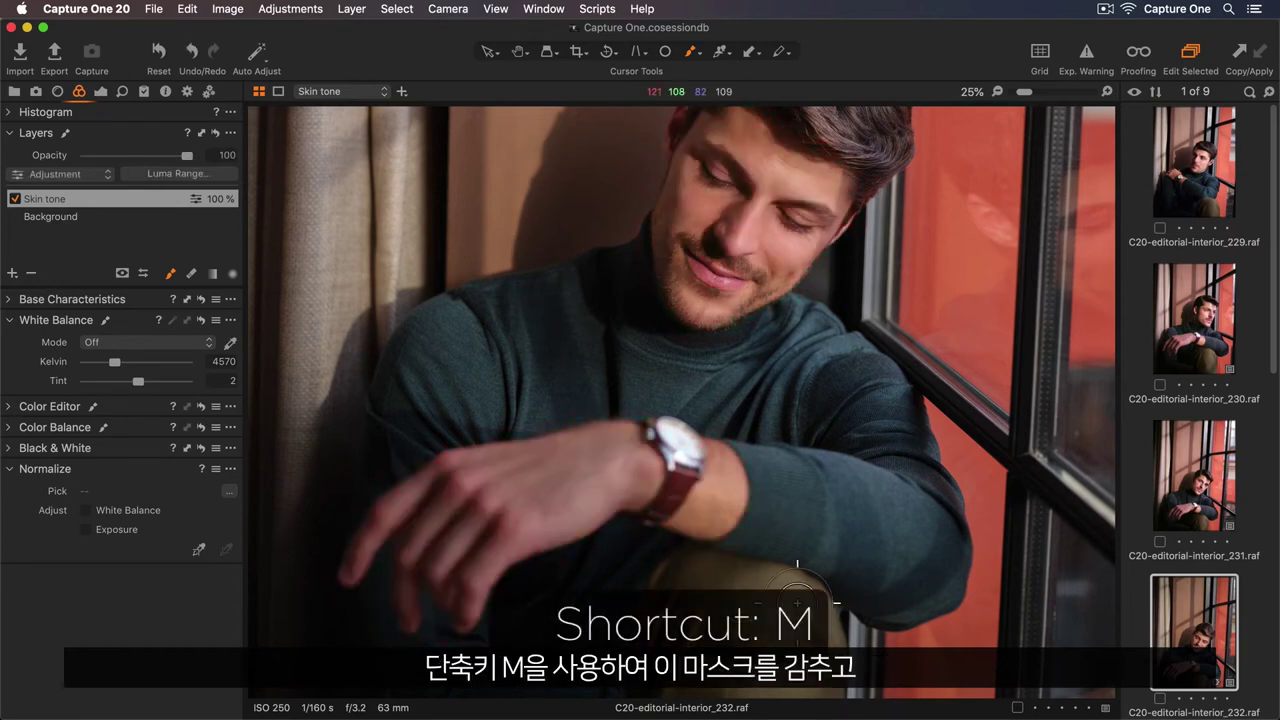
{"action": "scroll", "coordinate": [490, 395], "scroll_direction": "up", "scroll_amount": 3}
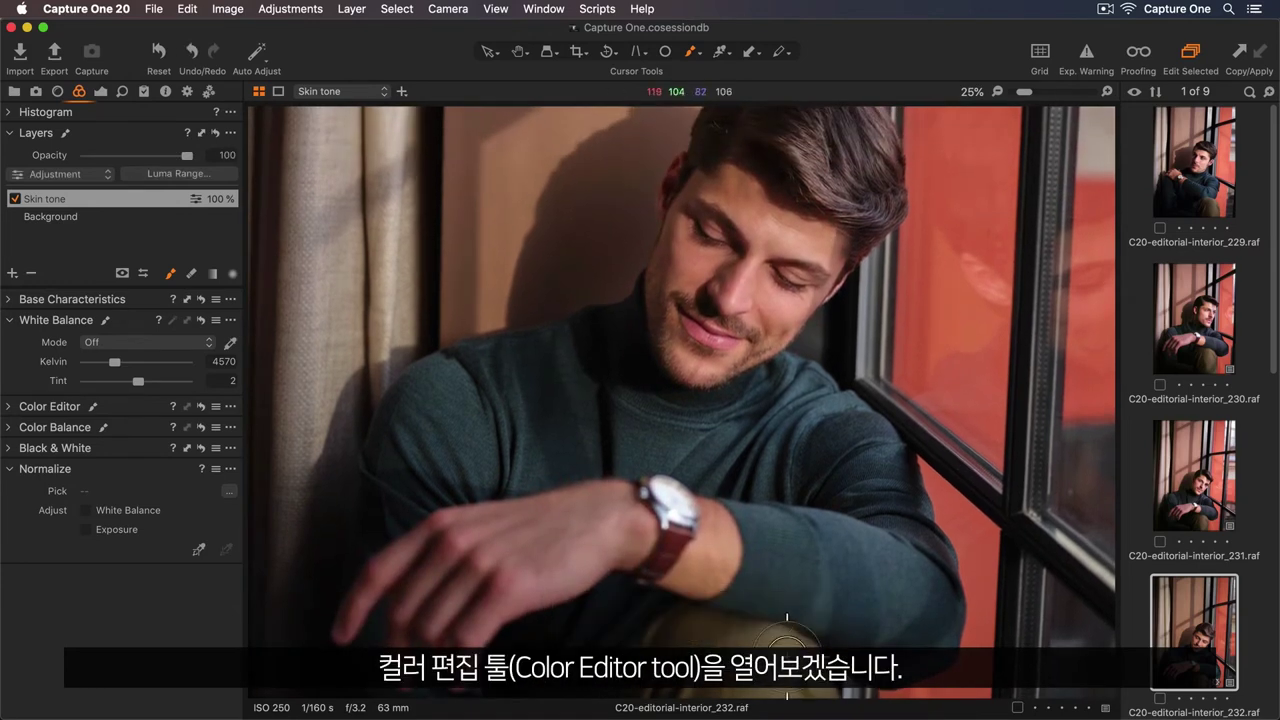
{"action": "left_click", "coordinate": [26, 406]}
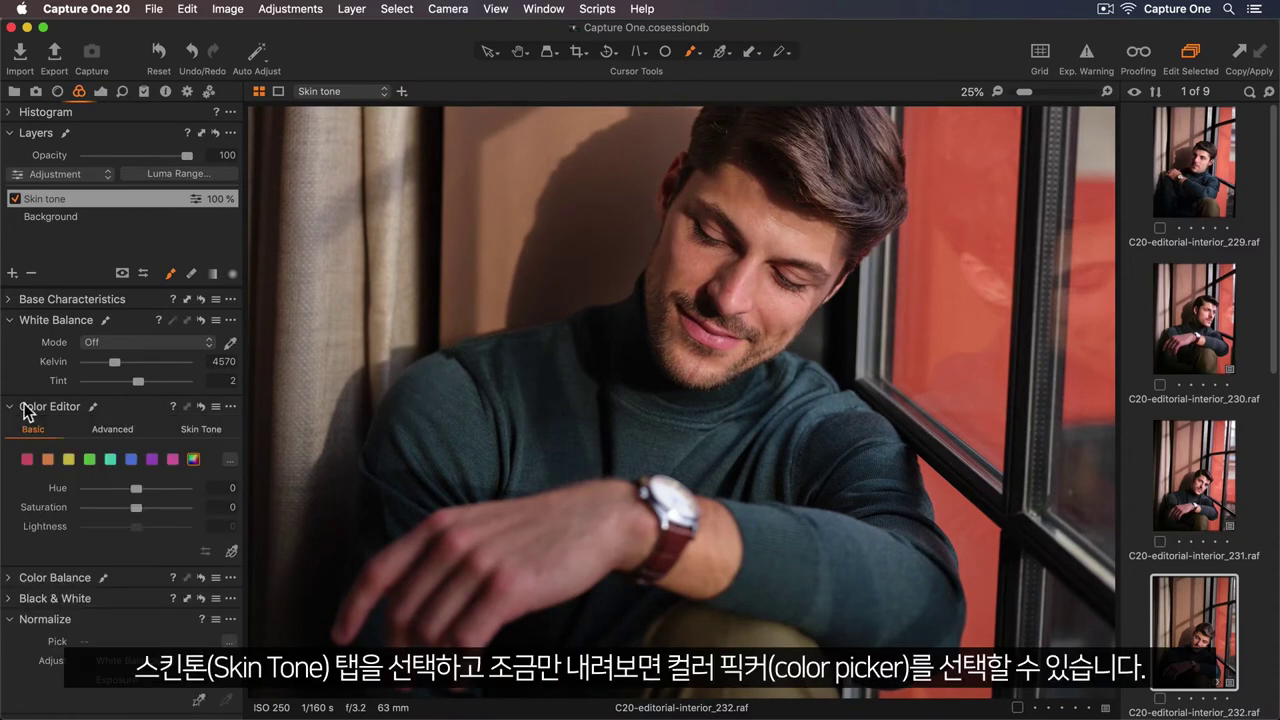
{"action": "left_click", "coordinate": [204, 432]}
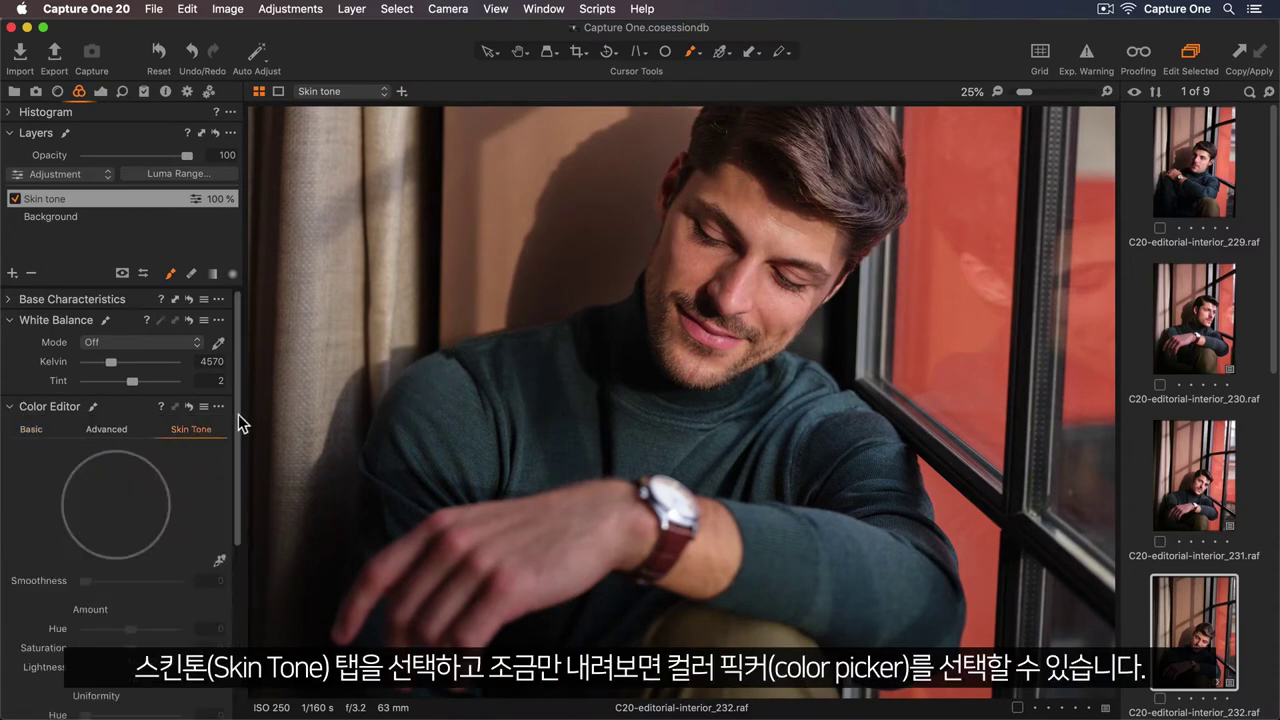
{"action": "left_click_drag", "start_coordinate": [238, 414], "coordinate": [233, 476]}
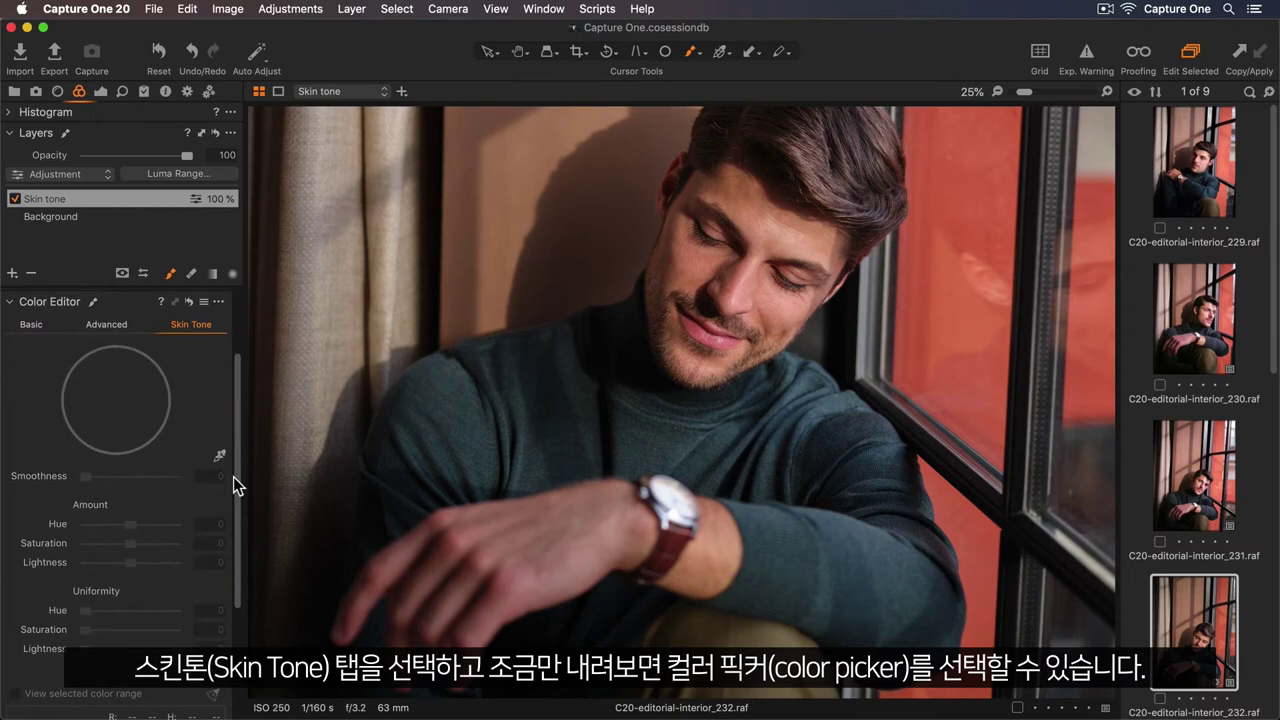
{"action": "left_click", "coordinate": [219, 455]}
{"action": "left_click", "coordinate": [710, 259]}
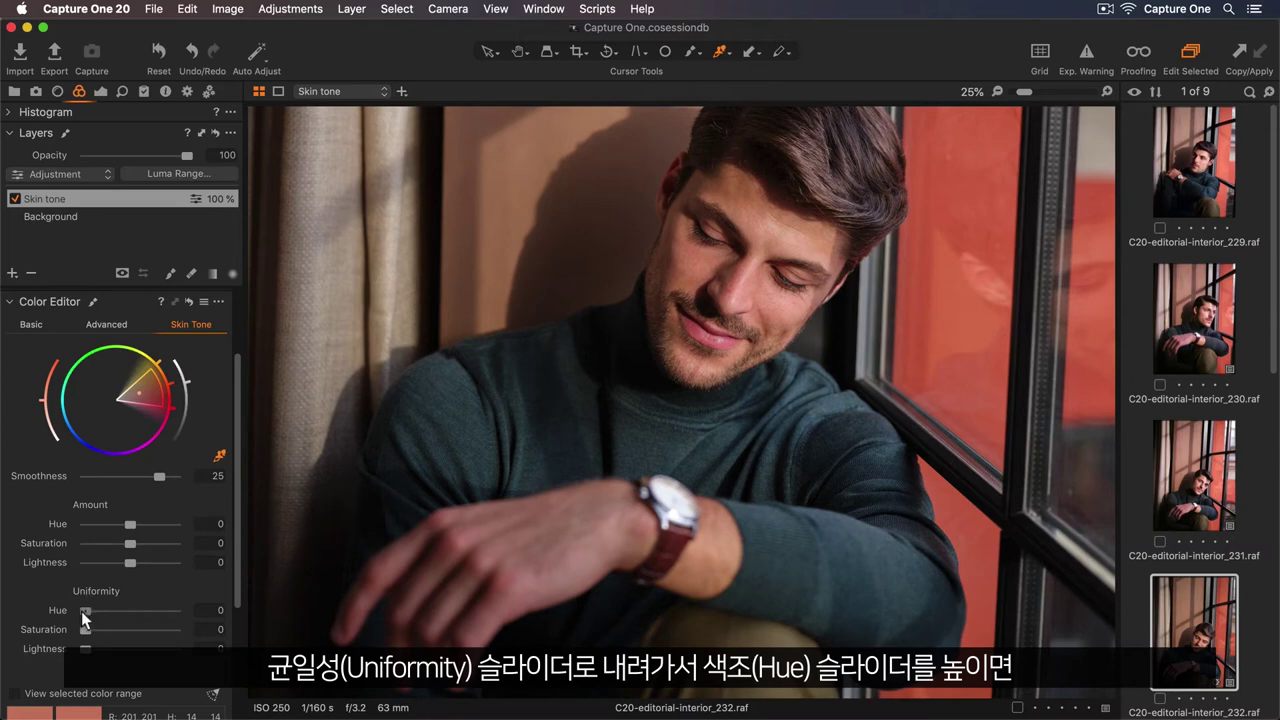
Step: Set skin-tone Uniformity Hue 76.4, Uniformity Saturation 88.2, Amount Hue 1.4, Amount Saturation -4.8
{"action": "left_click_drag", "start_coordinate": [81, 611], "coordinate": [173, 614]}
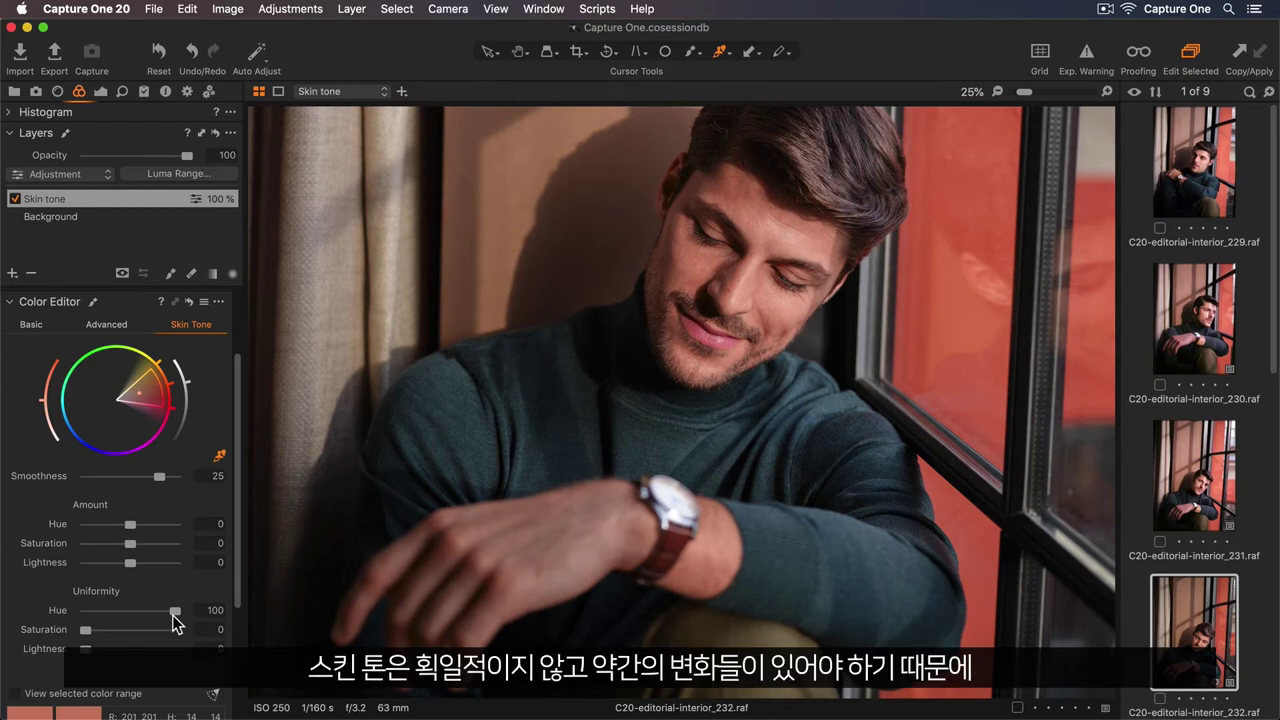
{"action": "left_click_drag", "start_coordinate": [172, 615], "coordinate": [151, 612]}
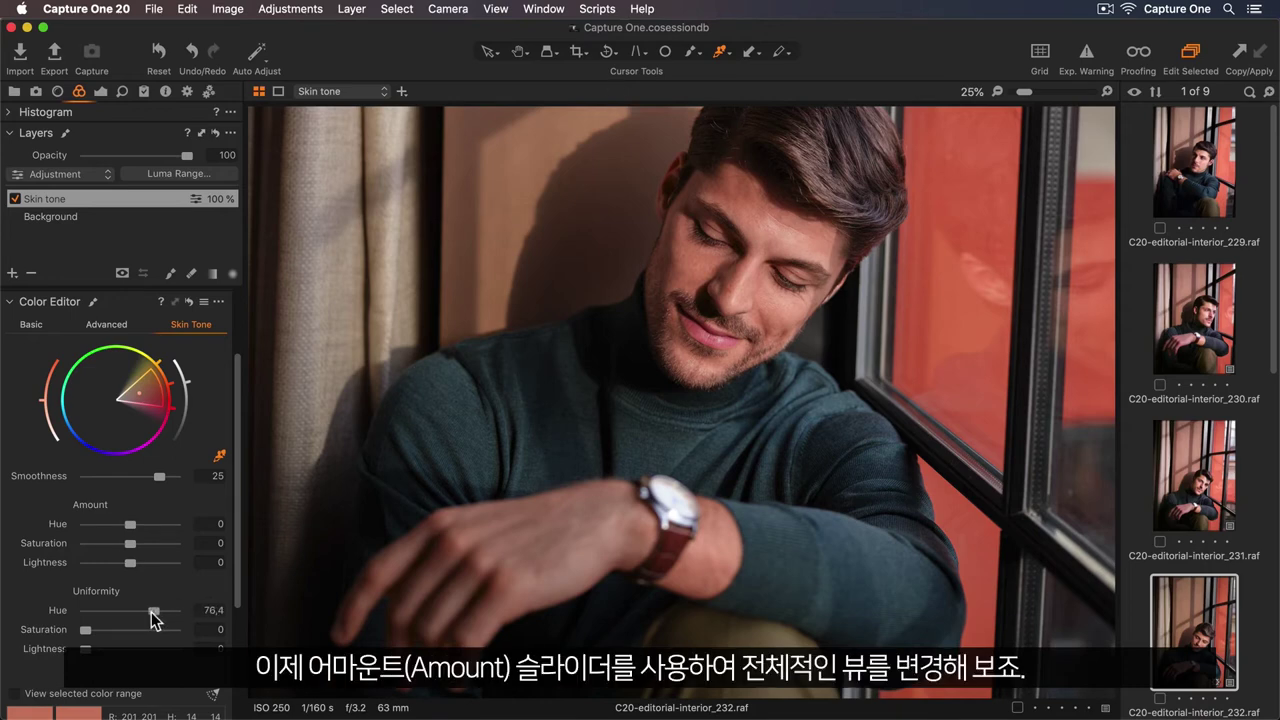
{"action": "left_click_drag", "start_coordinate": [131, 524], "coordinate": [178, 525]}
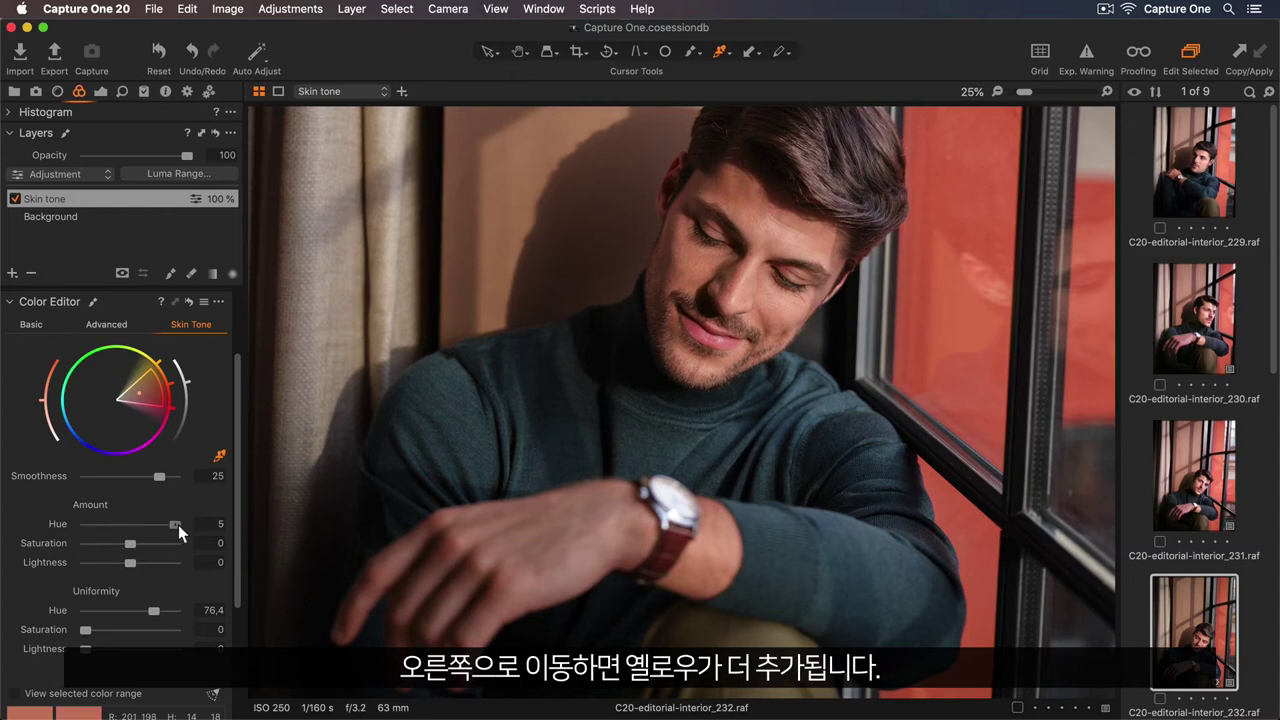
{"action": "left_click_drag", "start_coordinate": [178, 525], "coordinate": [144, 530]}
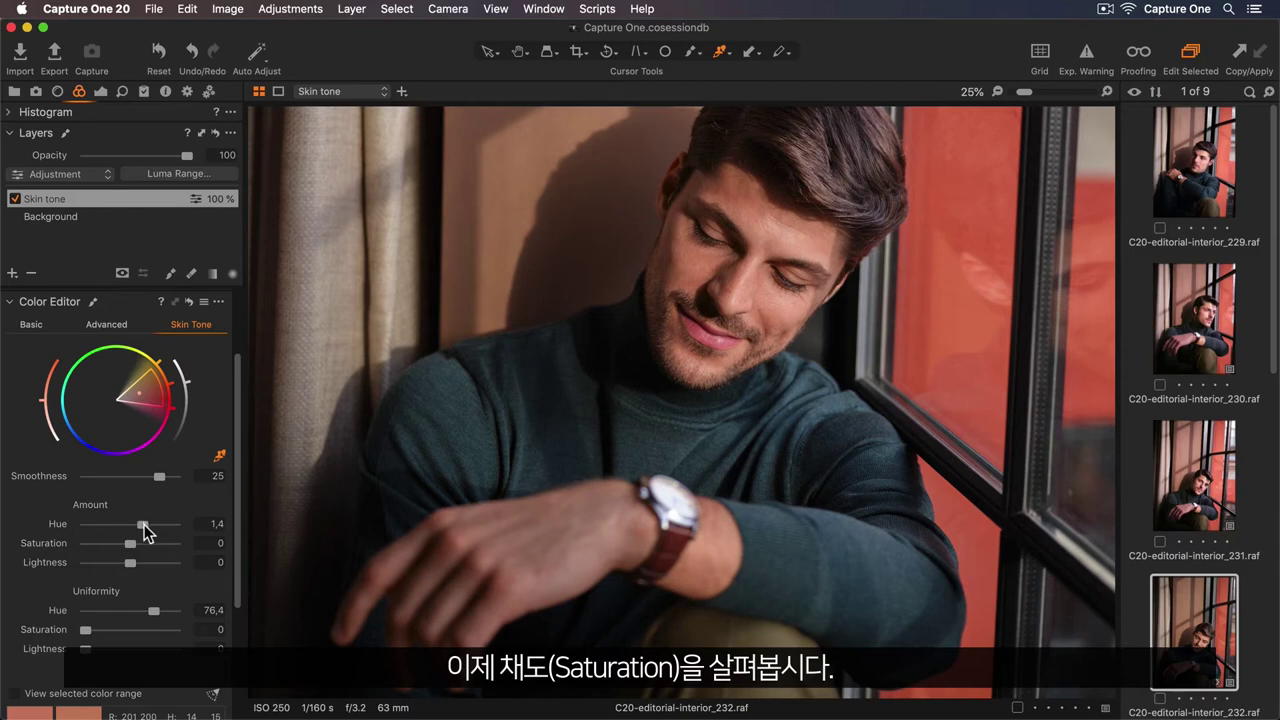
{"action": "left_click_drag", "start_coordinate": [86, 630], "coordinate": [163, 631]}
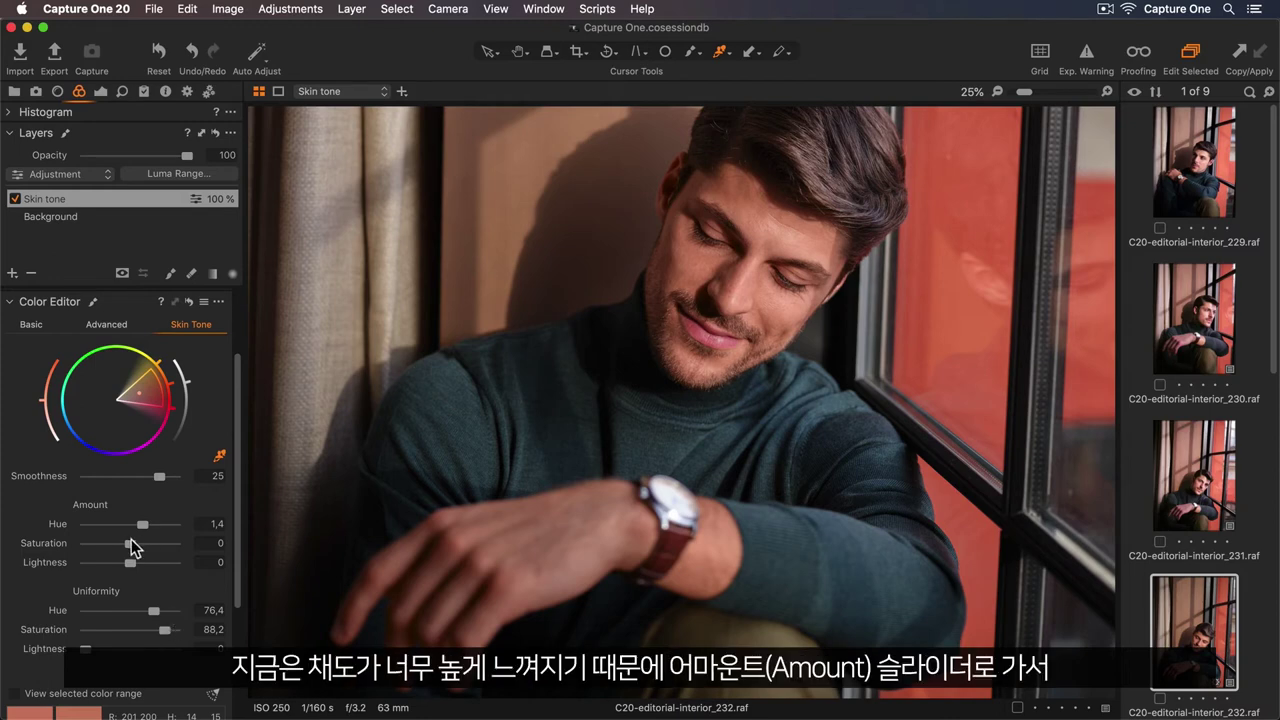
{"action": "left_click_drag", "start_coordinate": [130, 539], "coordinate": [124, 539]}
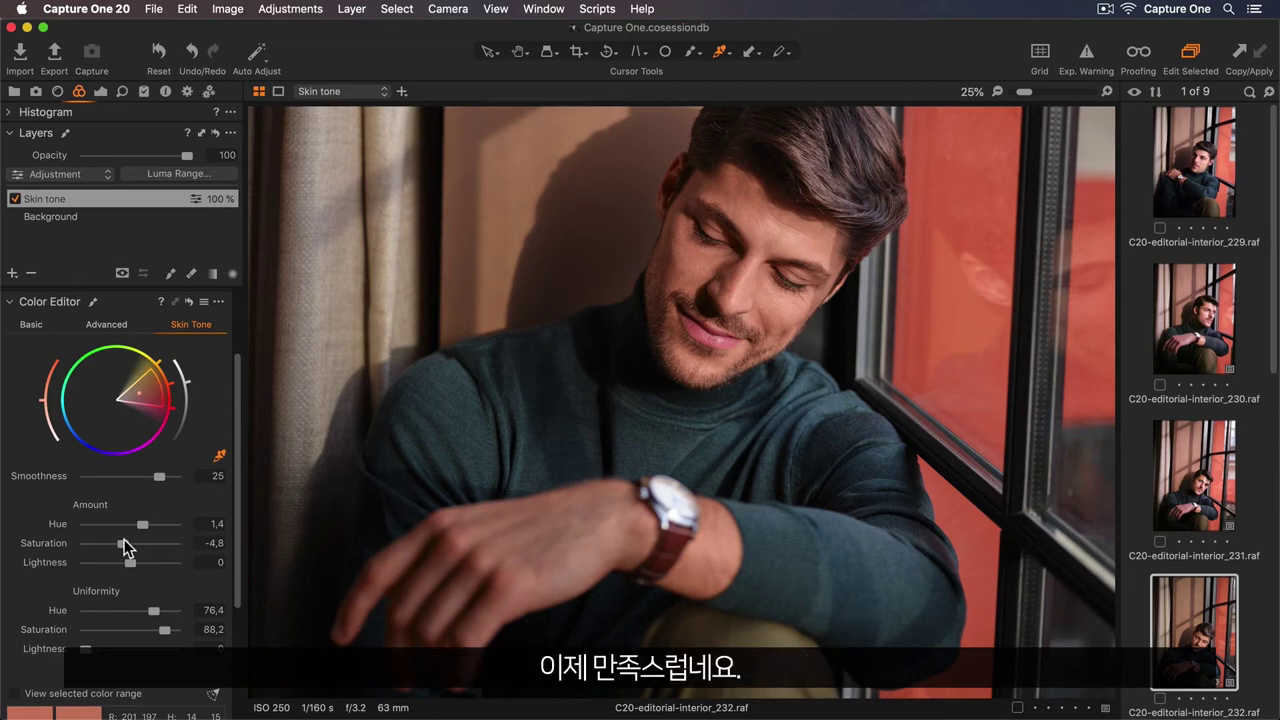
{"action": "left_click", "coordinate": [15, 199]}
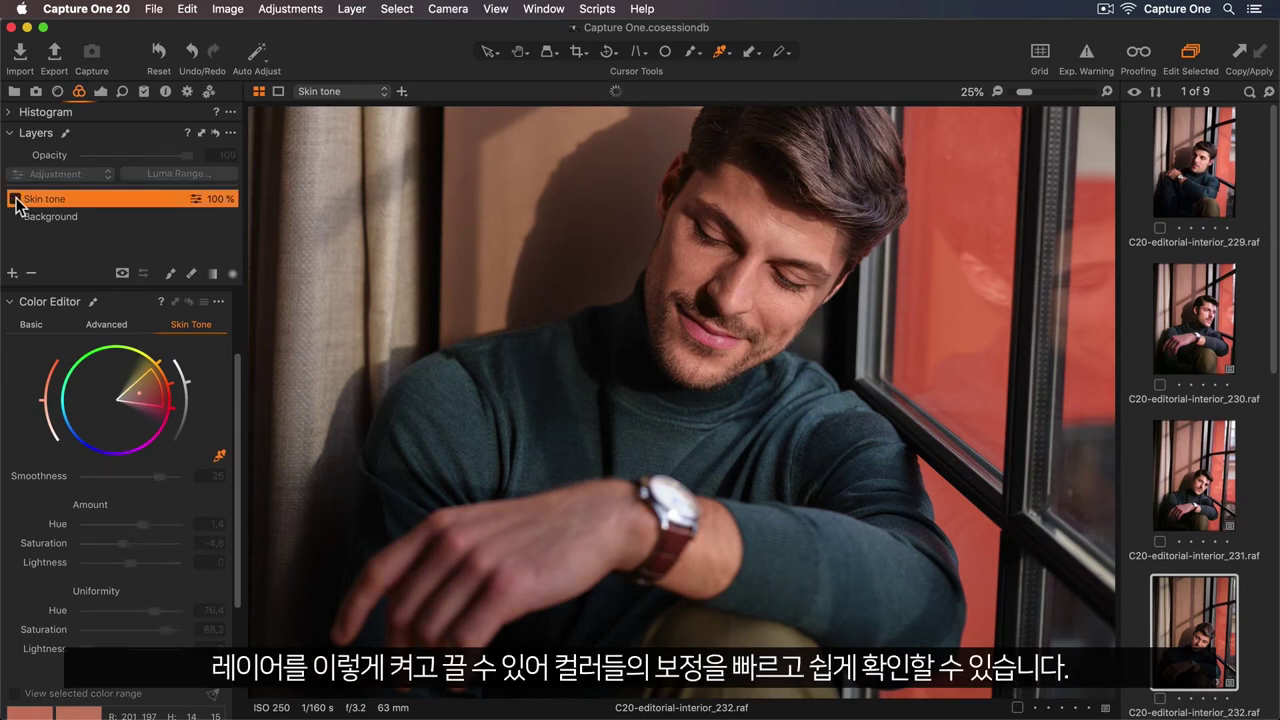
{"action": "left_click", "coordinate": [15, 199]}
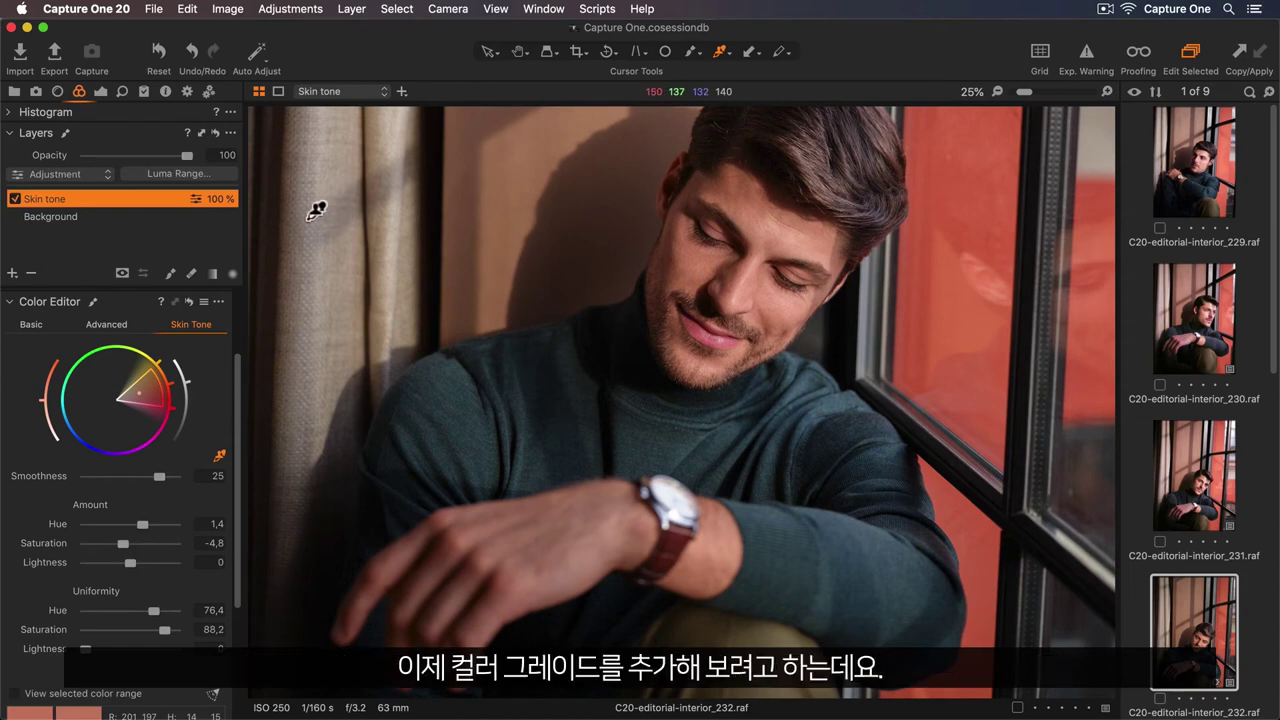
Step: Add a full-image filled layer, preview its mask, and rename it 'Color grade'
{"action": "left_click", "coordinate": [13, 275]}
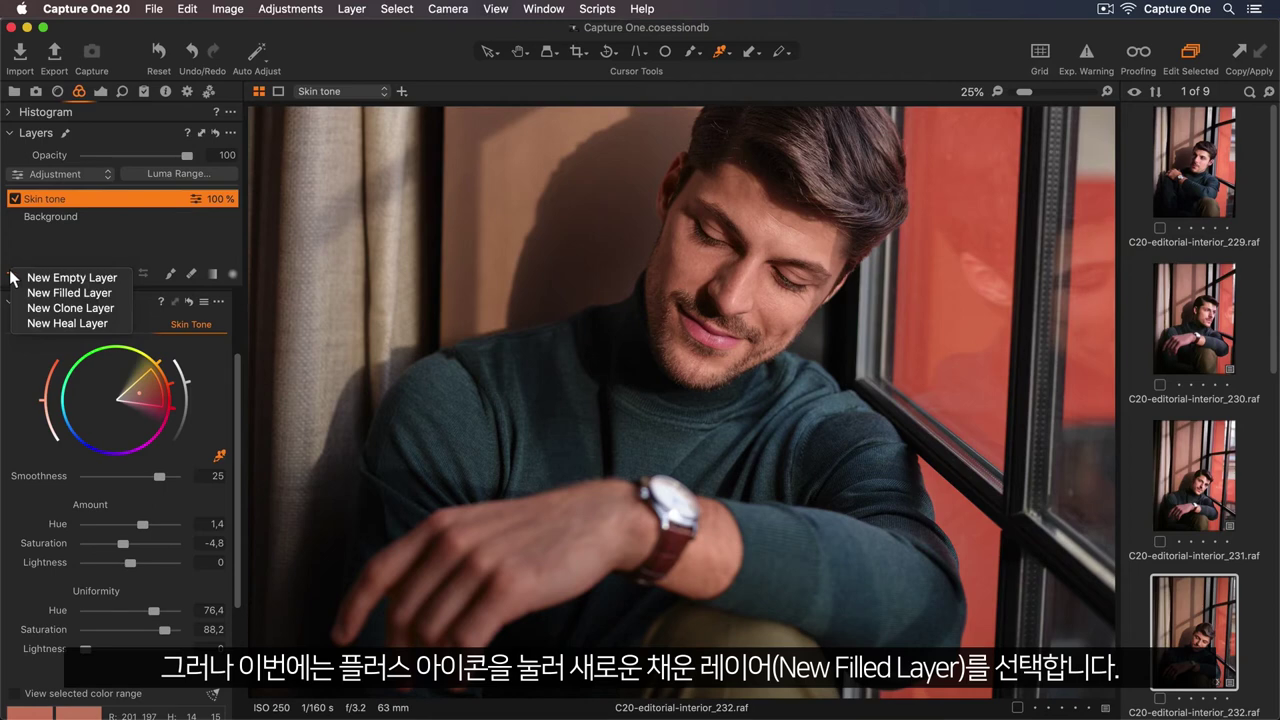
{"action": "left_click", "coordinate": [30, 292]}
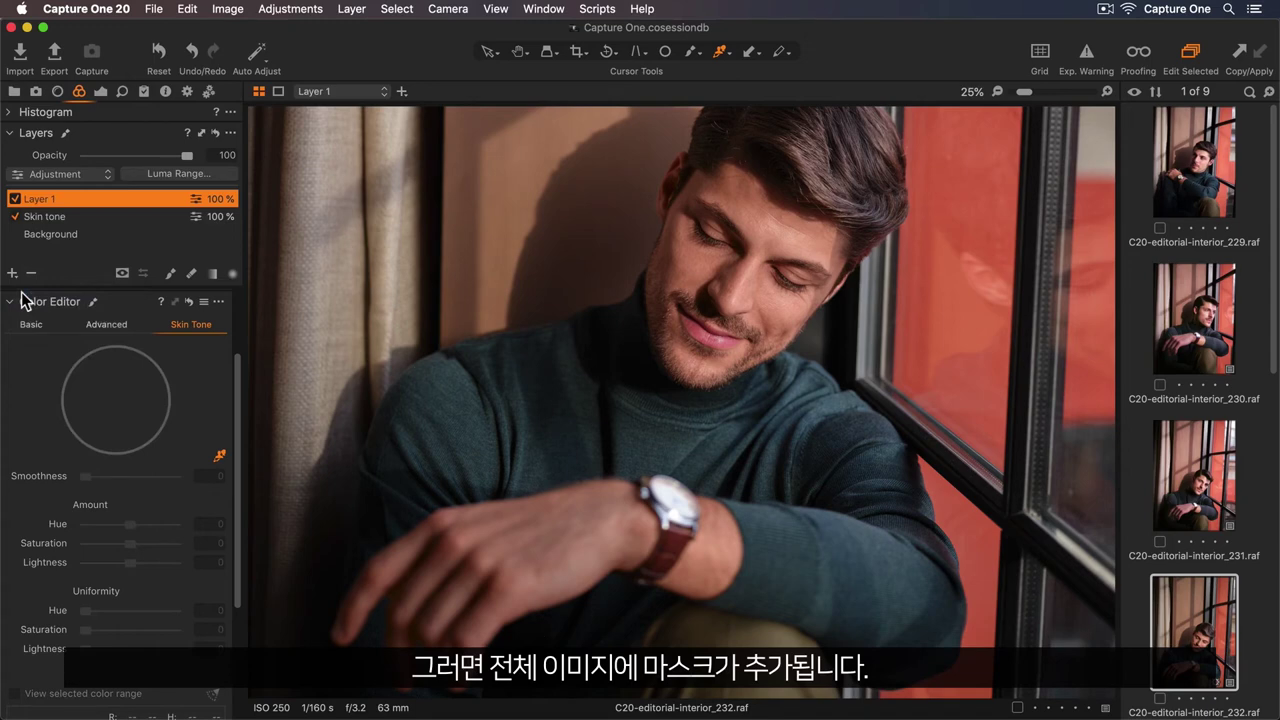
{"action": "key", "text": "m"}
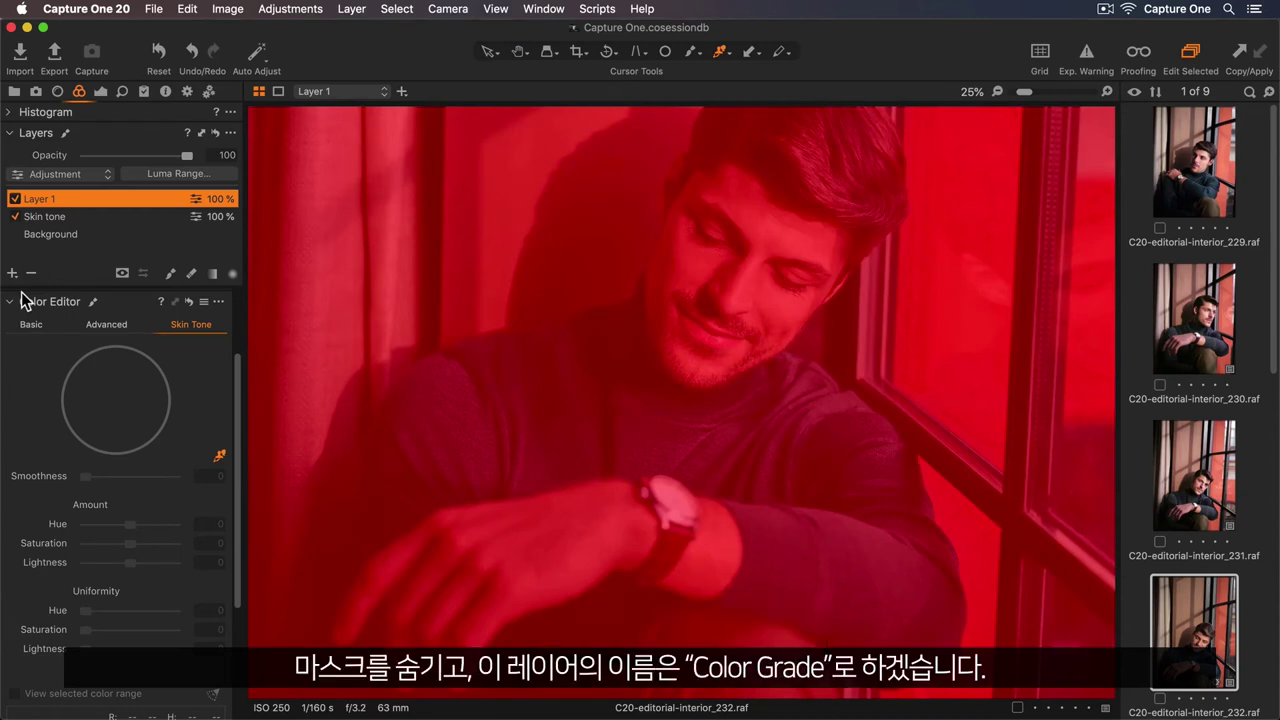
{"action": "key", "text": "m"}
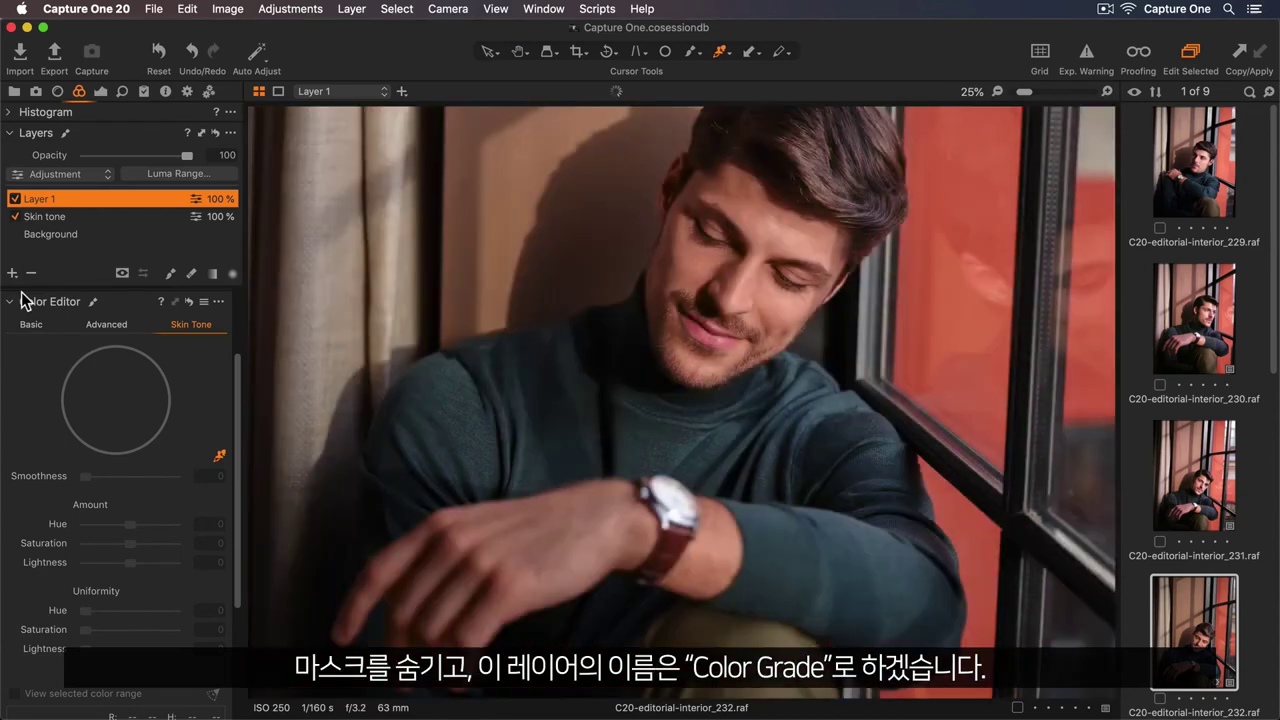
{"action": "double_click", "coordinate": [64, 196]}
{"action": "type", "text": "Color grade"}
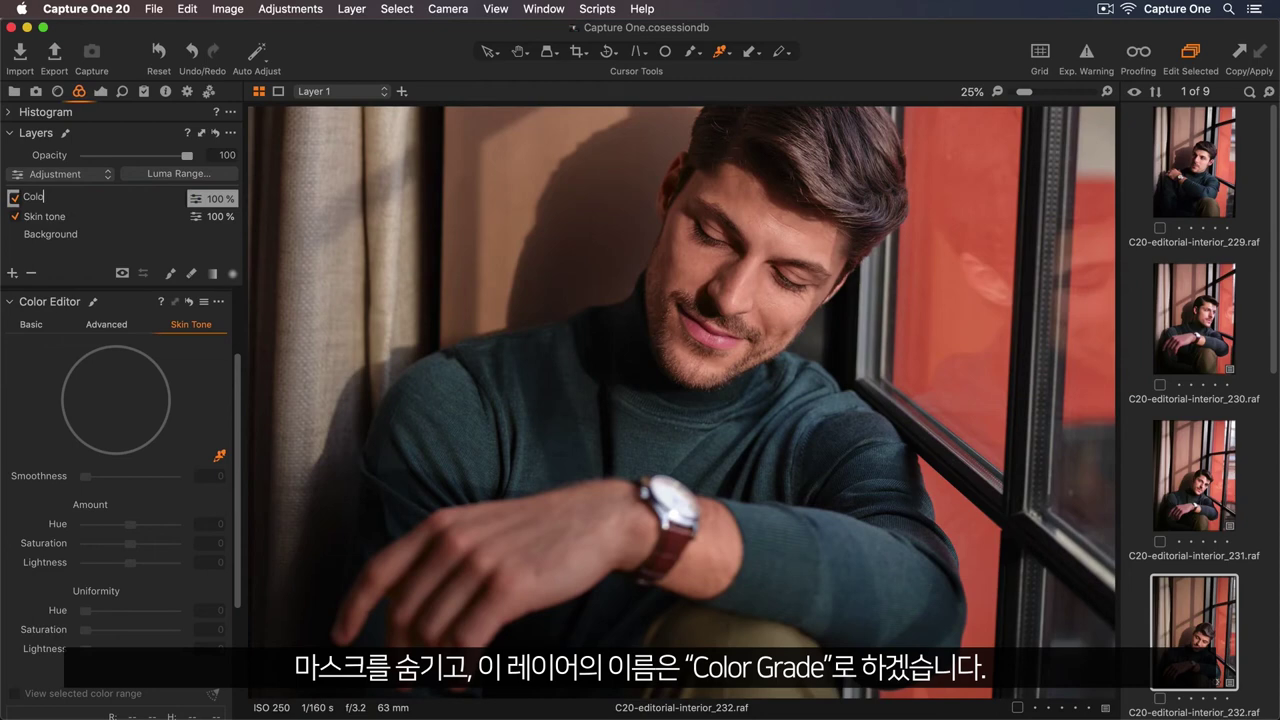
{"action": "key", "text": "Return"}
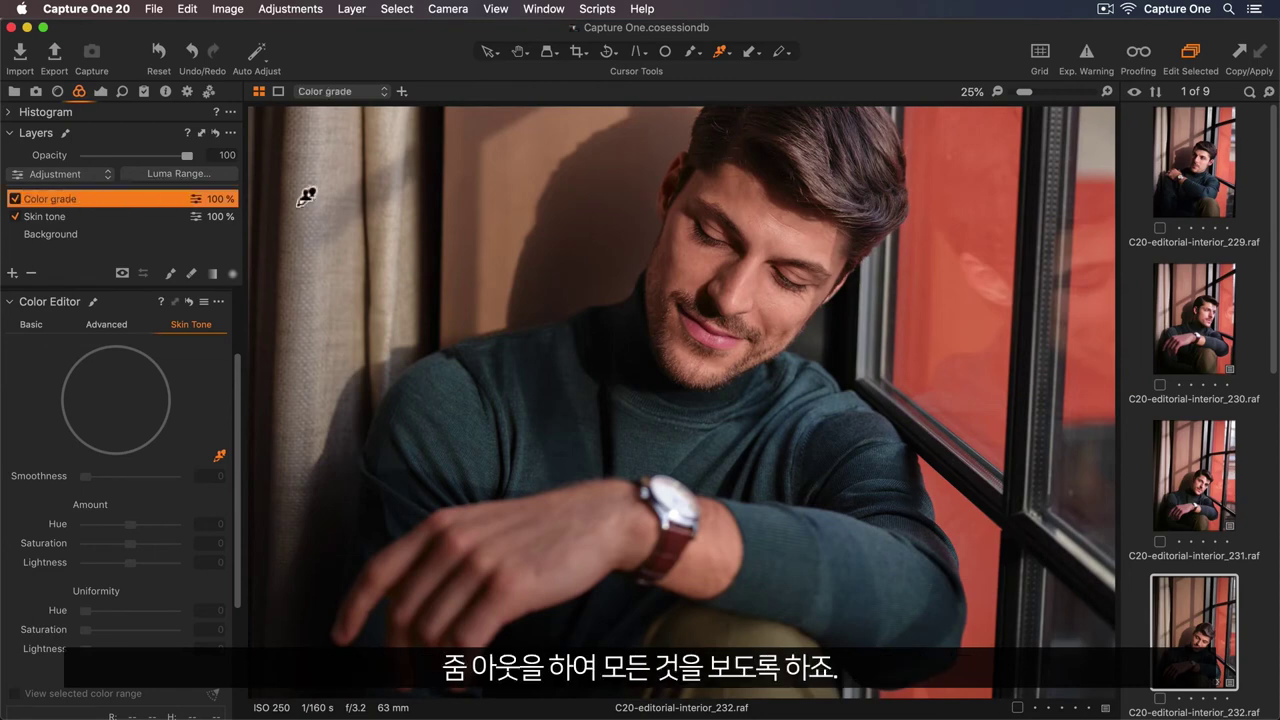
Step: Fit the photo in the viewer and lower the Color grade layer's Saturation to -15
{"action": "left_click", "coordinate": [996, 97]}
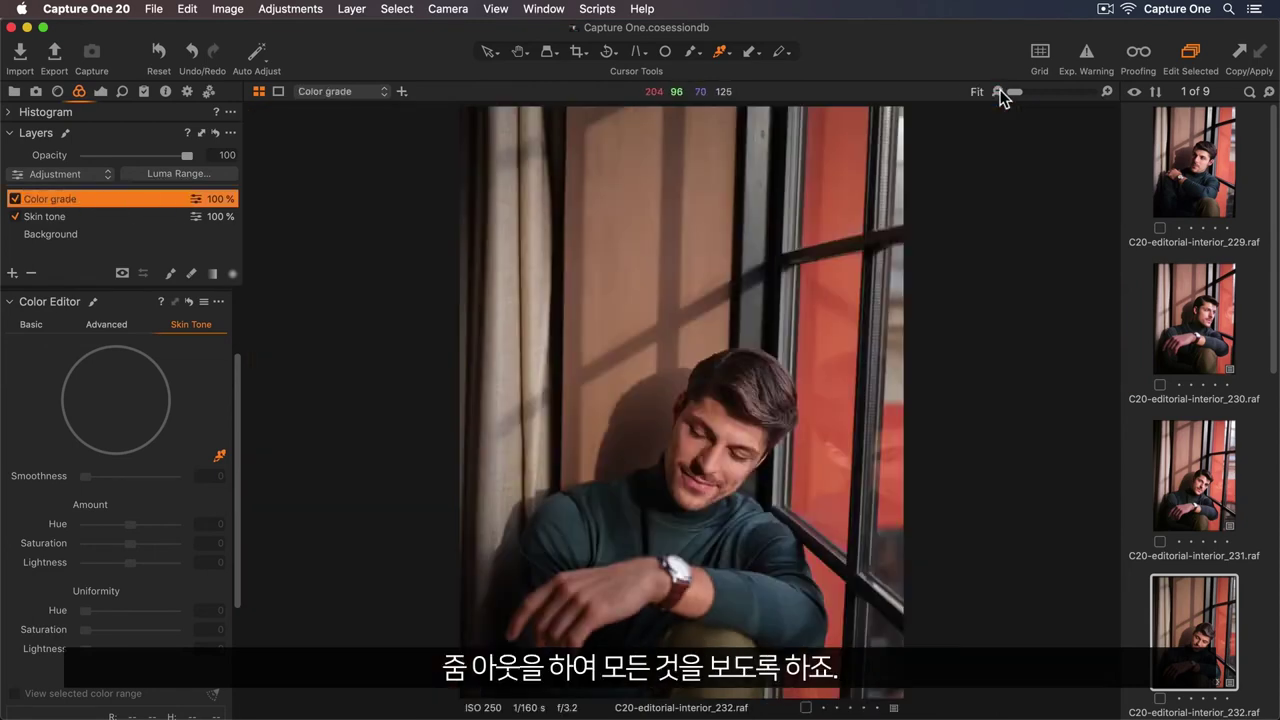
{"action": "left_click", "coordinate": [99, 91]}
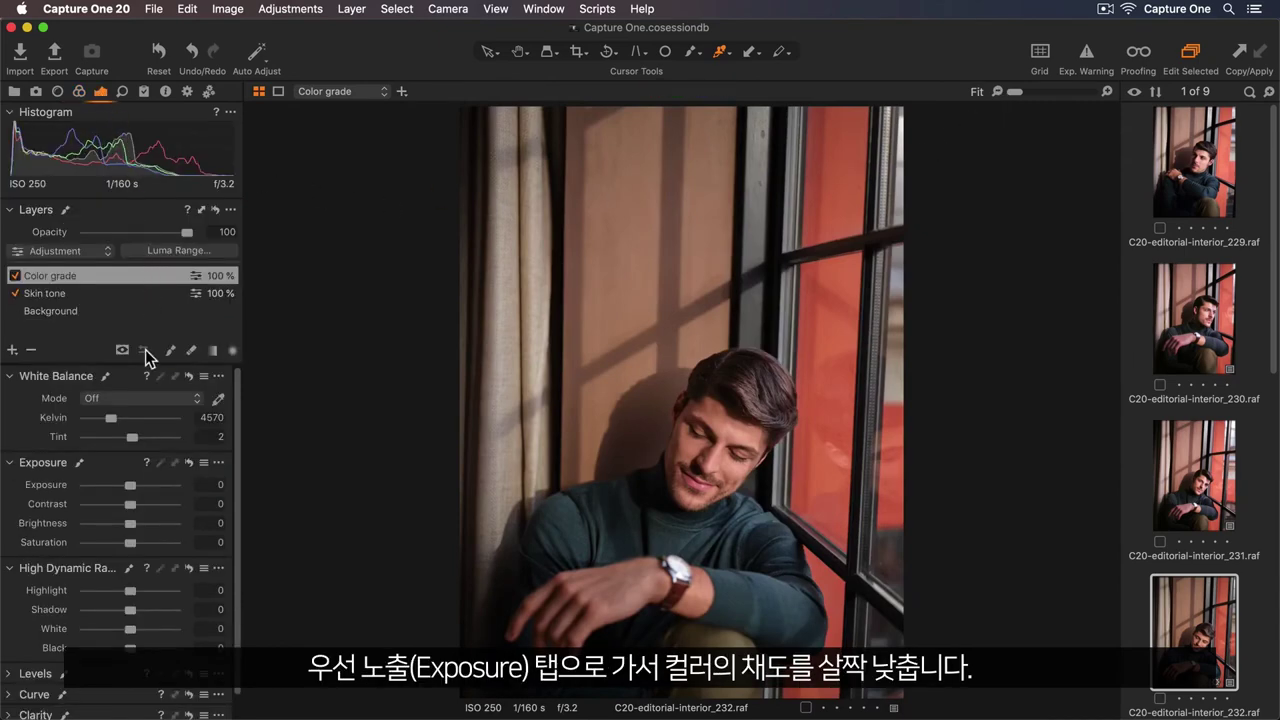
{"action": "left_click_drag", "start_coordinate": [130, 542], "coordinate": [120, 545]}
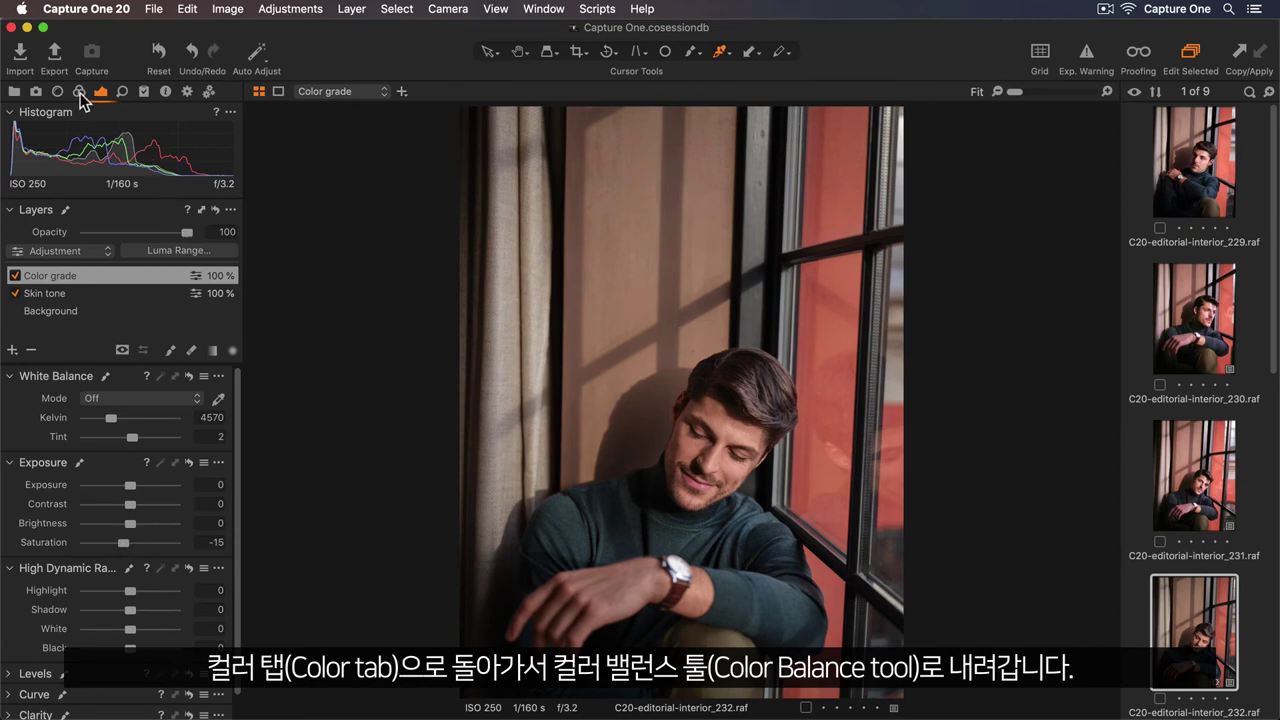
Step: In Color Balance, tint the Color grade layer's shadows warm yellow-orange and lift them slightly
{"action": "left_click", "coordinate": [79, 92]}
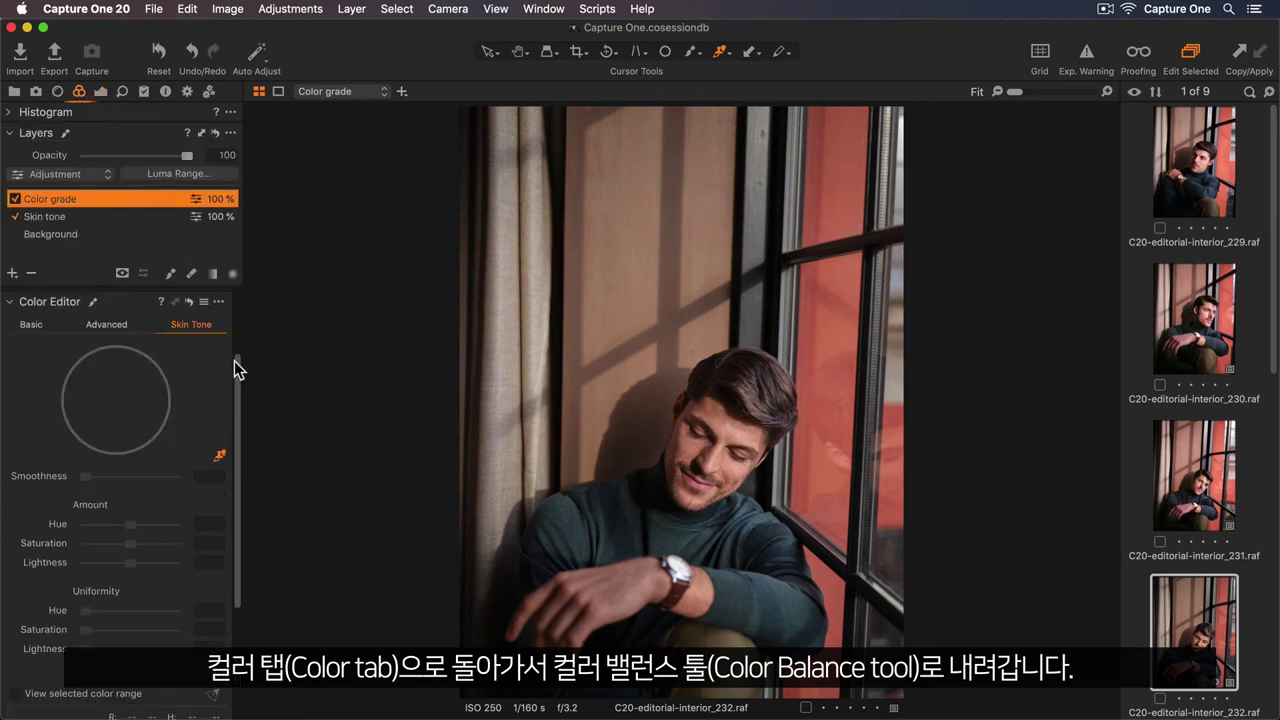
{"action": "left_click_drag", "start_coordinate": [235, 366], "coordinate": [236, 490]}
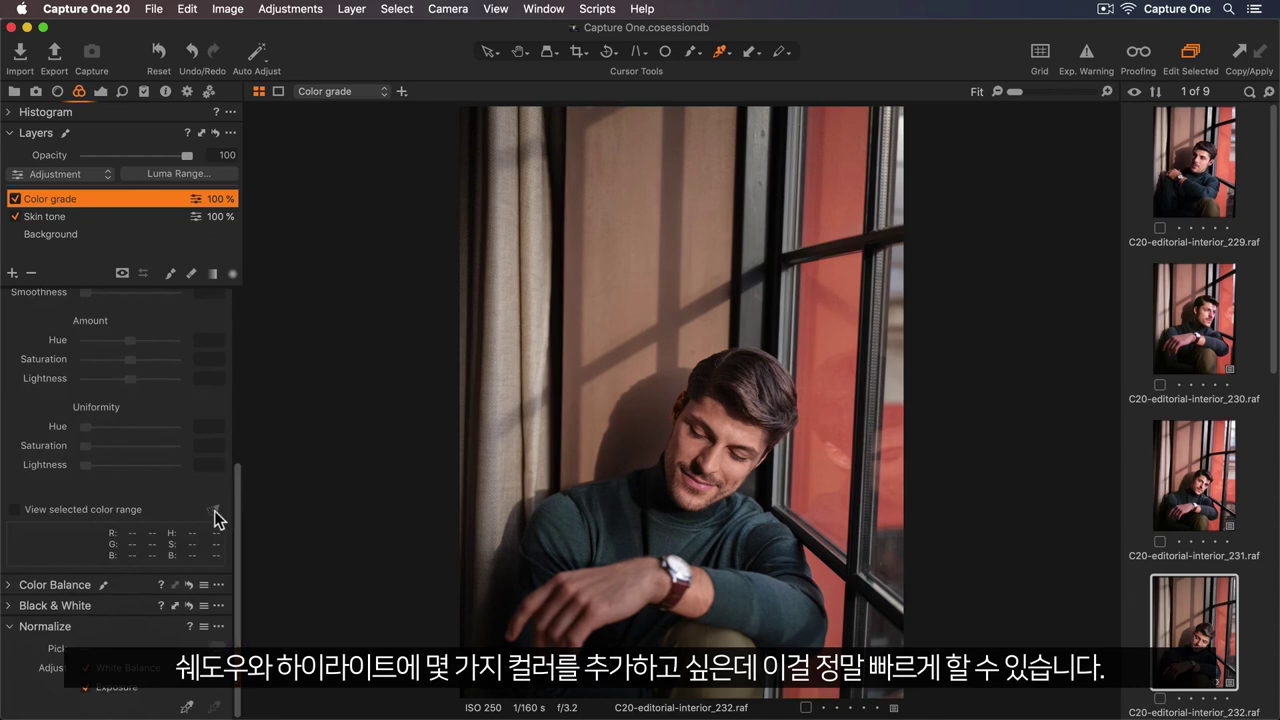
{"action": "left_click", "coordinate": [64, 587]}
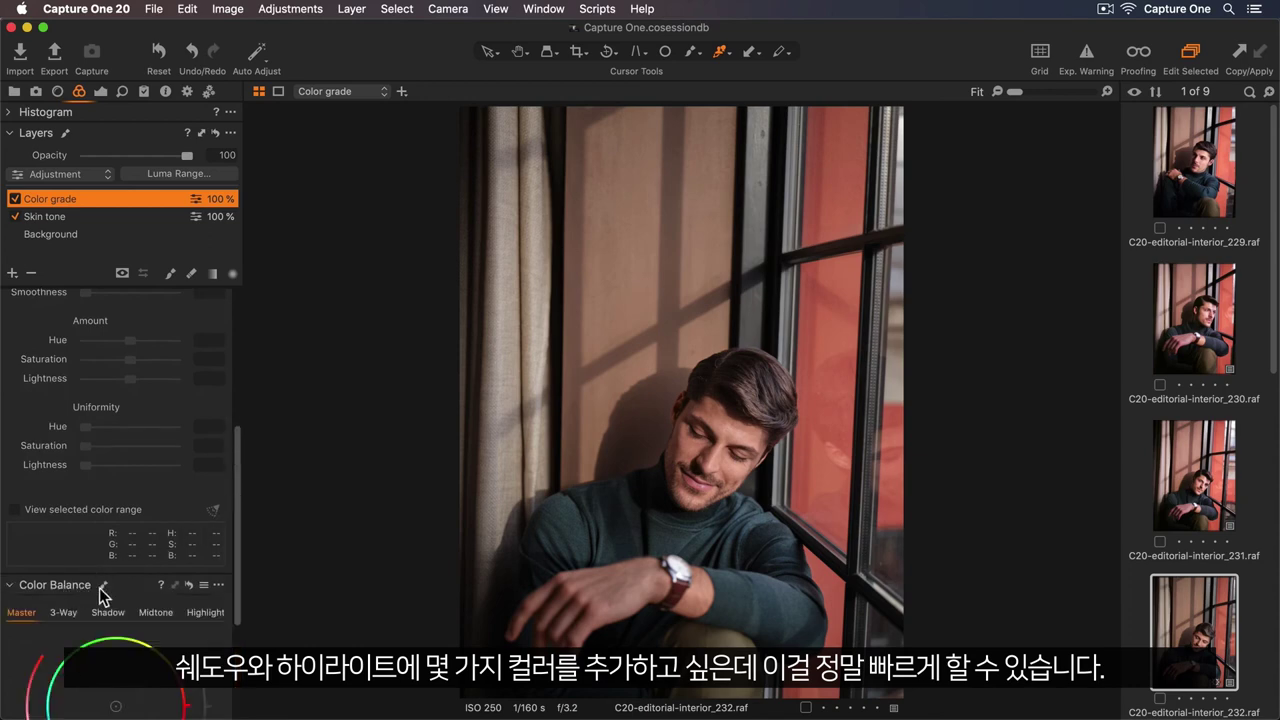
{"action": "left_click_drag", "start_coordinate": [231, 569], "coordinate": [236, 668]}
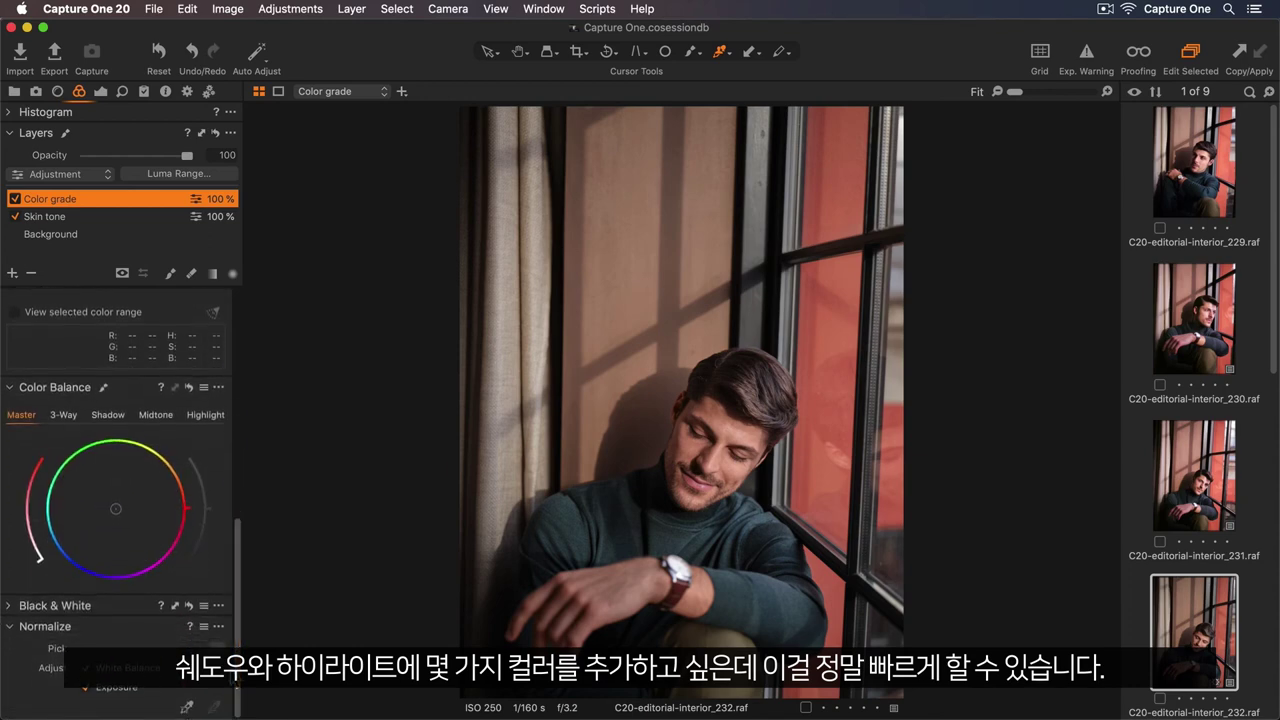
{"action": "left_click", "coordinate": [108, 415]}
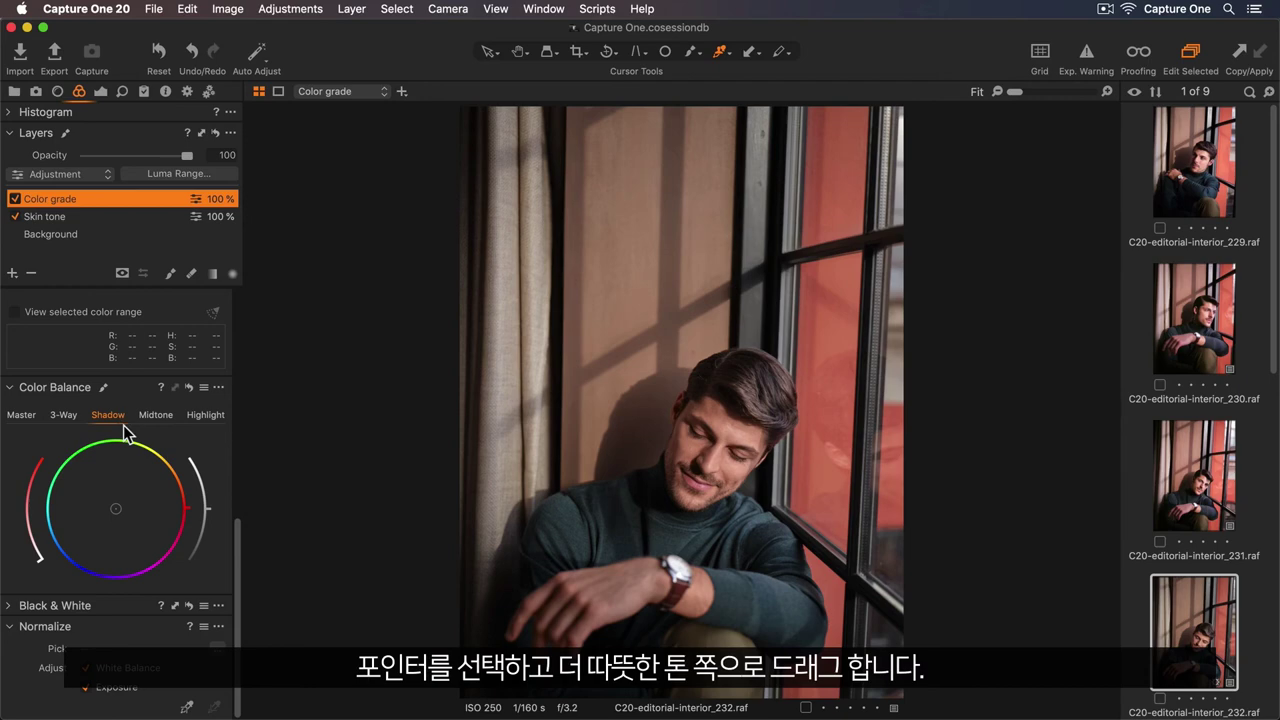
{"action": "left_click", "coordinate": [117, 511]}
{"action": "left_click_drag", "start_coordinate": [117, 511], "coordinate": [157, 456]}
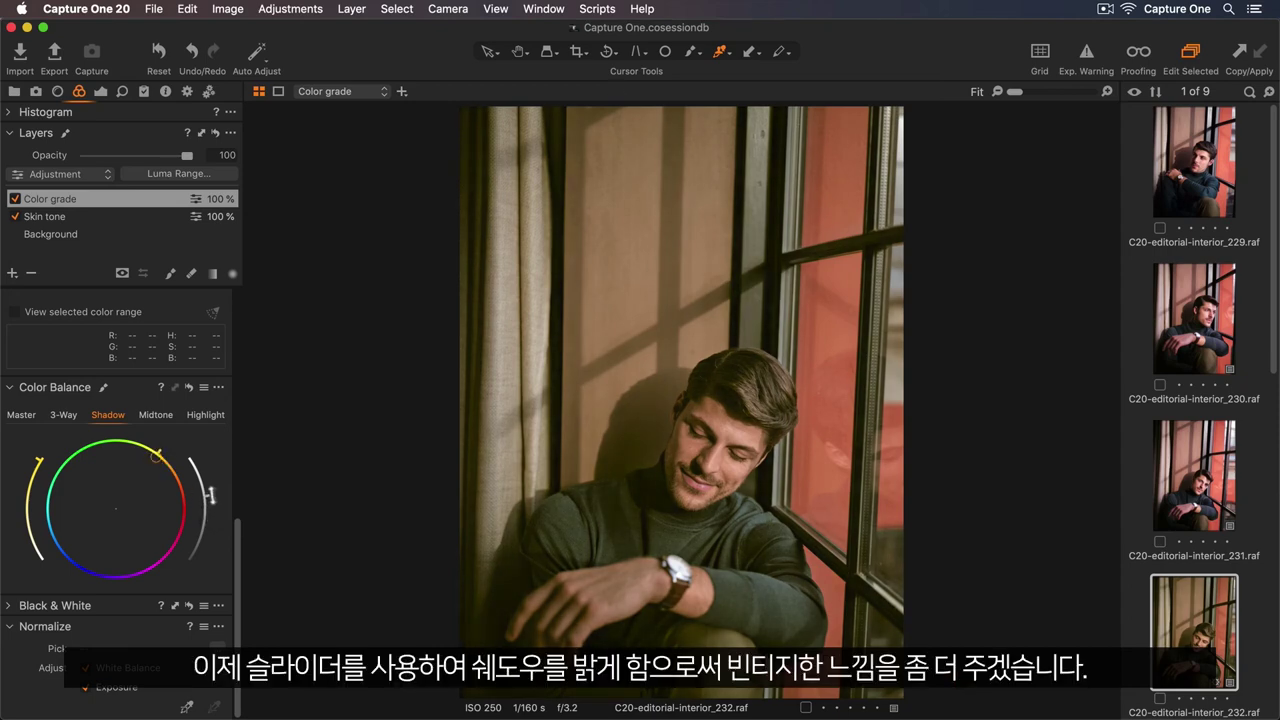
{"action": "left_click_drag", "start_coordinate": [212, 487], "coordinate": [212, 486]}
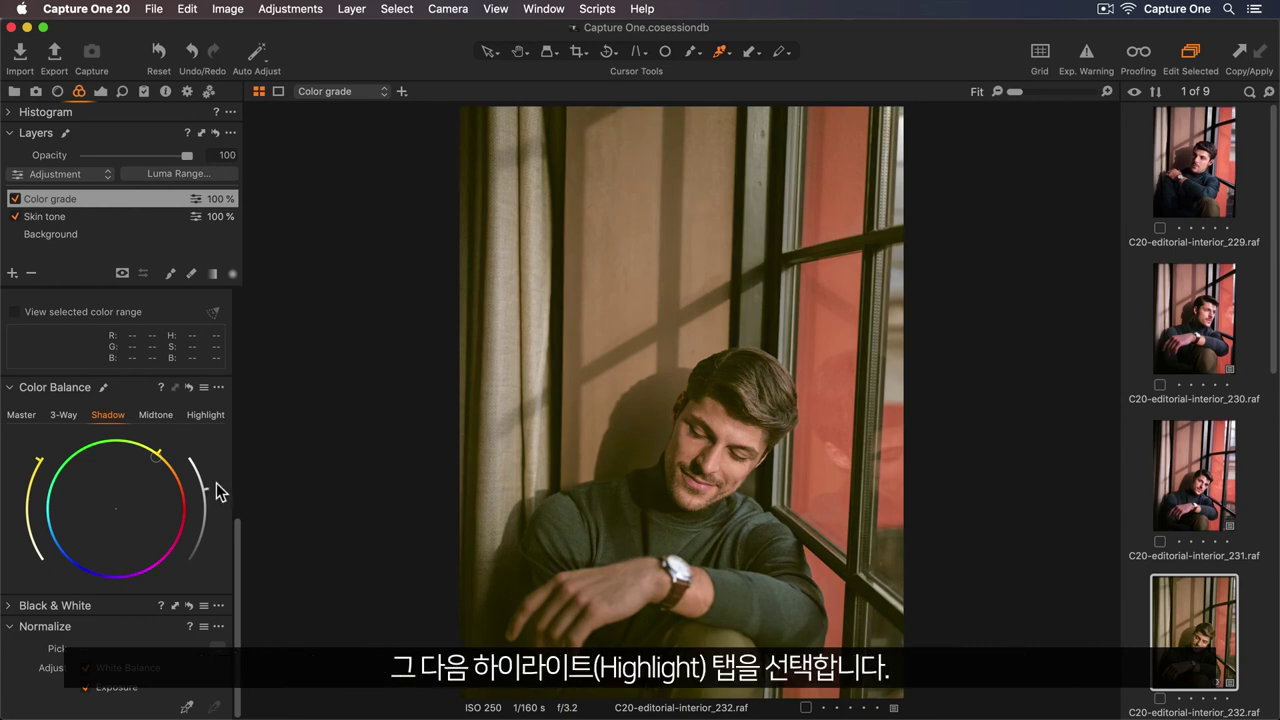
Step: Tint the Color grade layer's highlights cool blue on the Color Balance Highlight wheel
{"action": "left_click", "coordinate": [216, 415]}
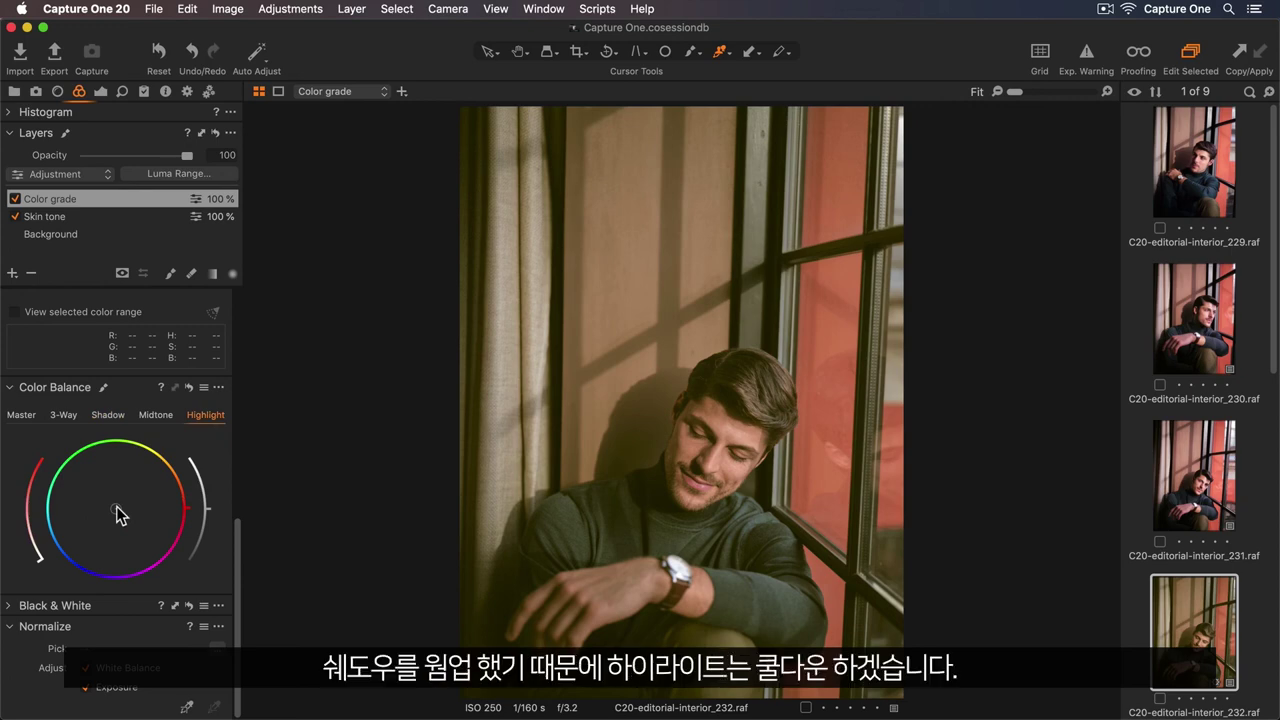
{"action": "left_click_drag", "start_coordinate": [116, 506], "coordinate": [58, 550]}
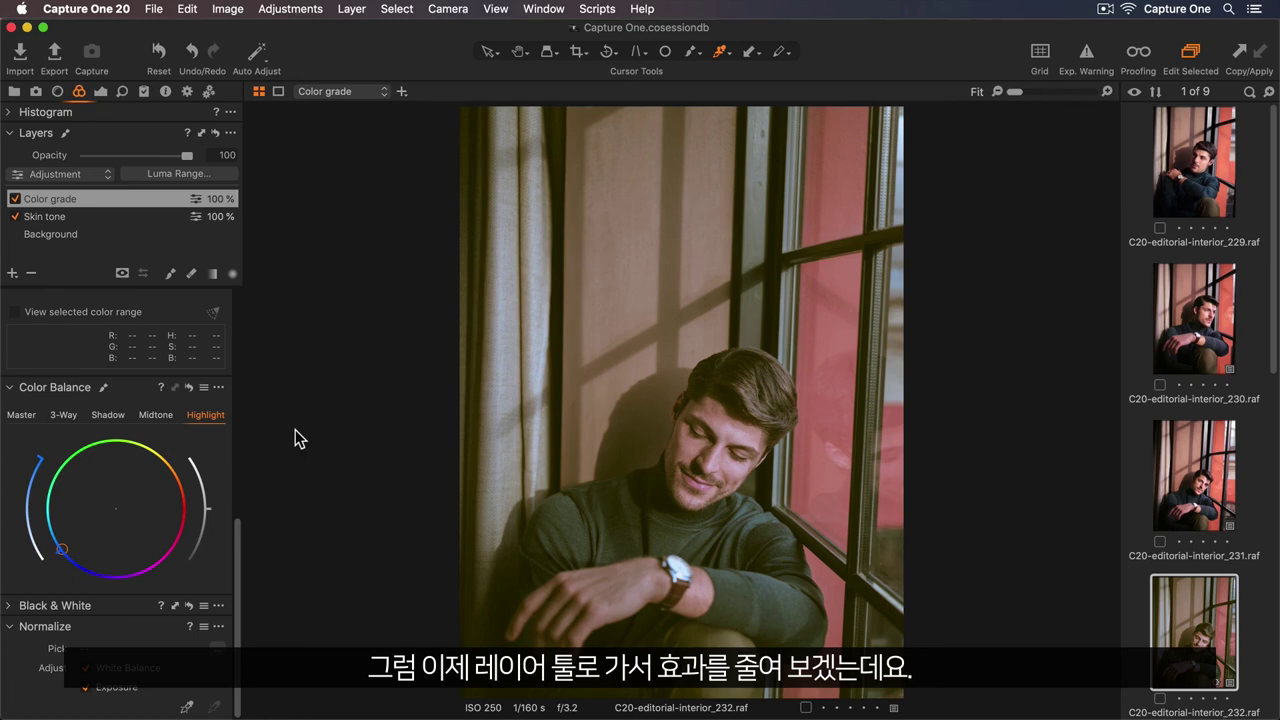
Step: Lower the Color grade layer's opacity to 27%
{"action": "left_click_drag", "start_coordinate": [188, 153], "coordinate": [114, 155]}
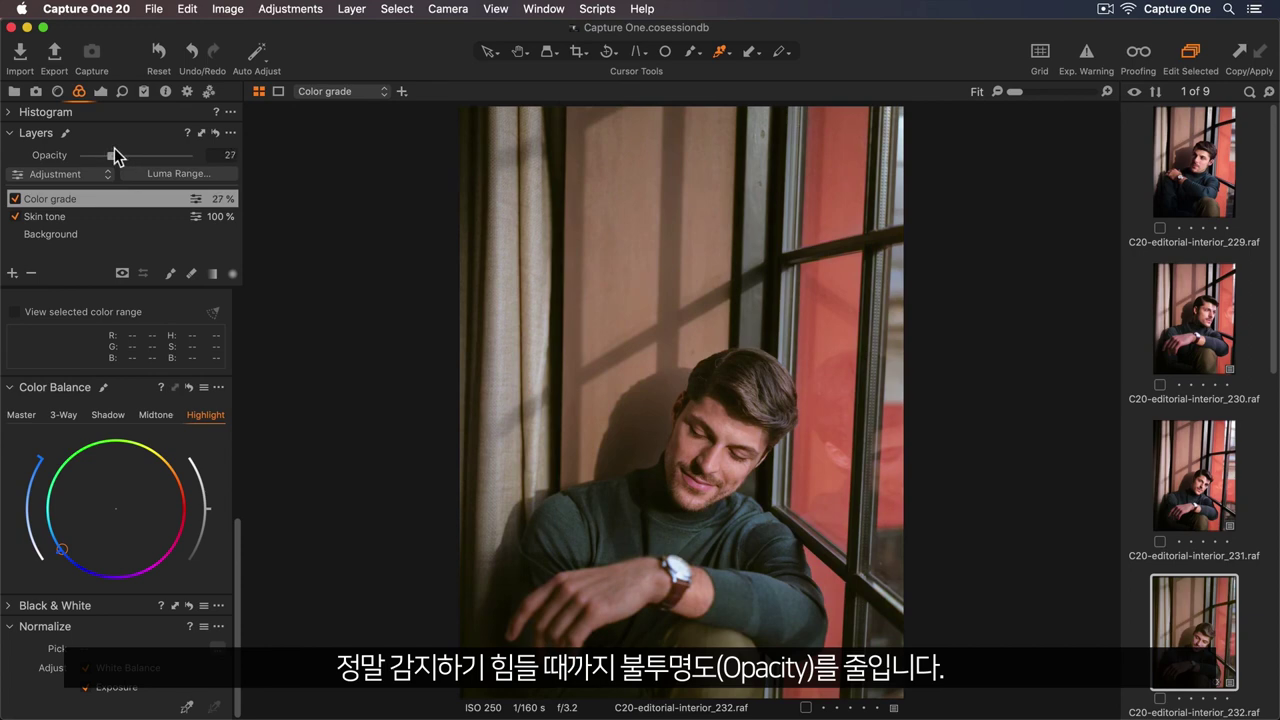